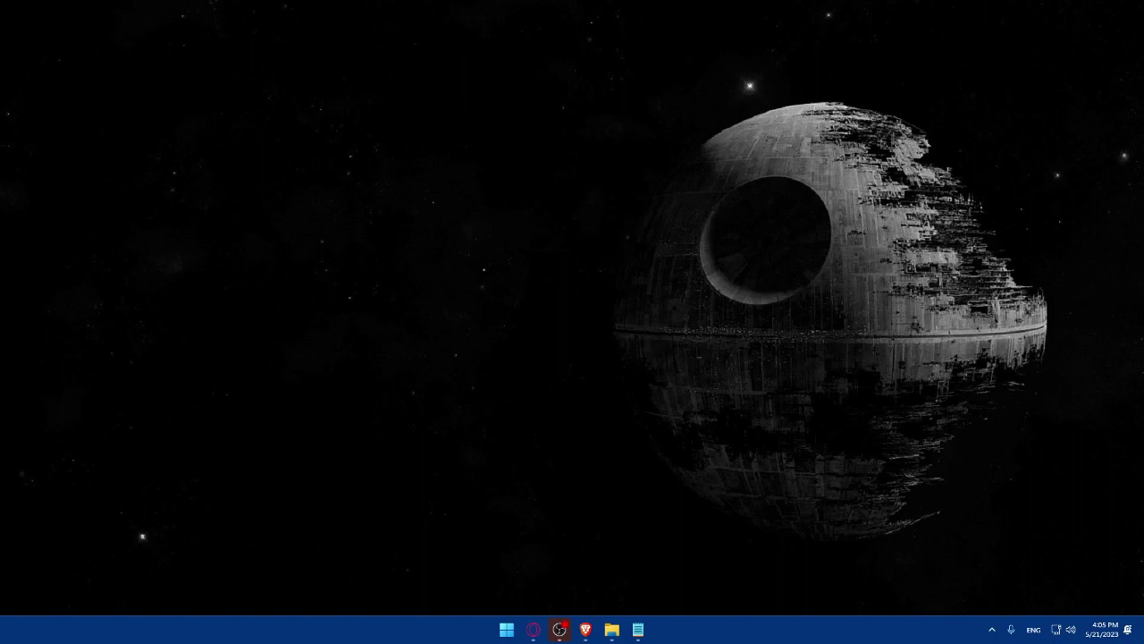
- Bring the Brave window to the front and load teelaunch.com
mouse_move(585, 629)
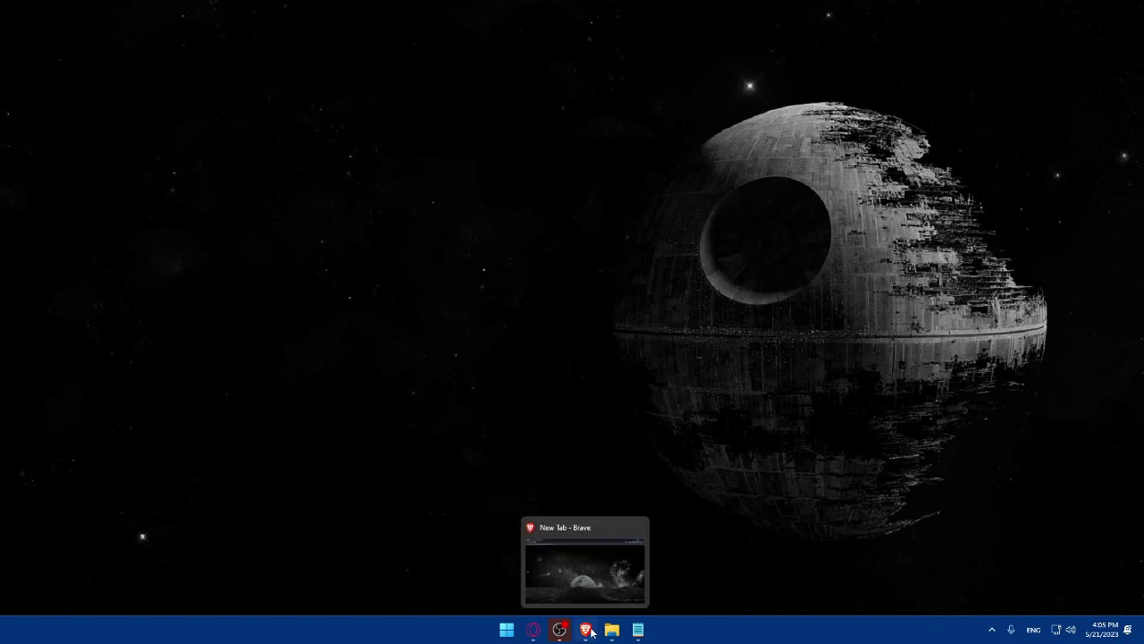
click(578, 553)
click(448, 389)
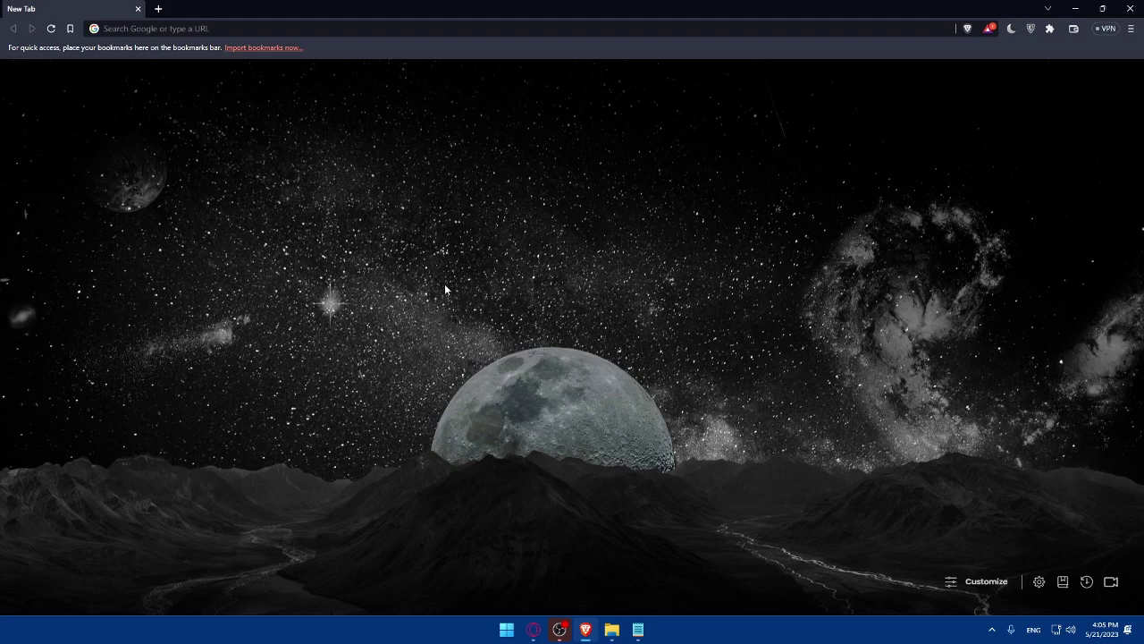
click(212, 28)
text(teel)
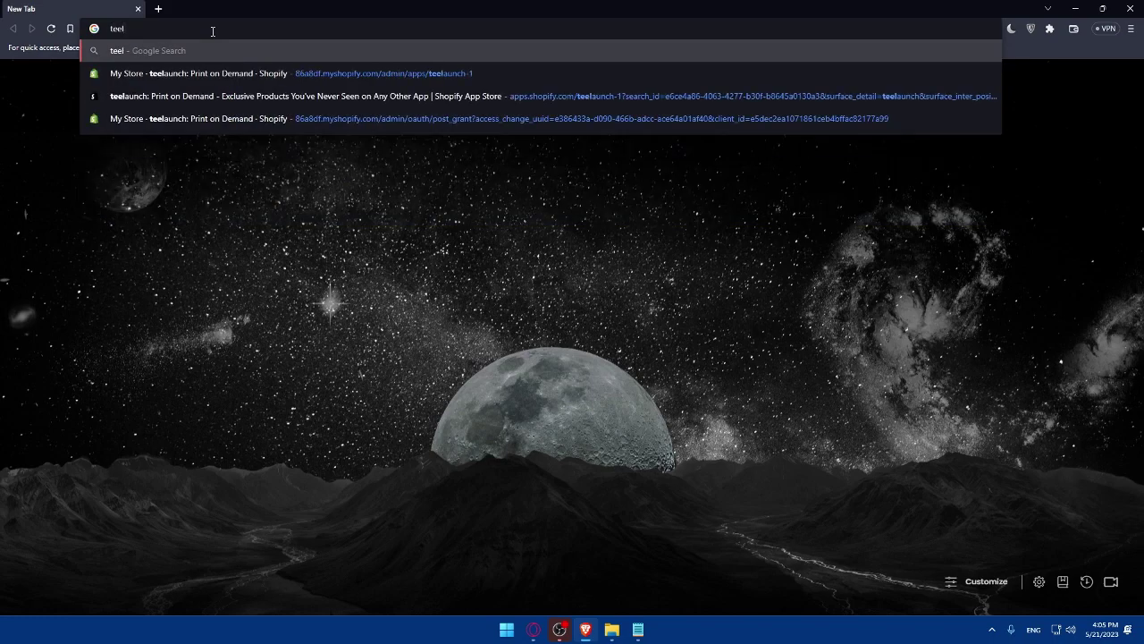
text(aunch.com)
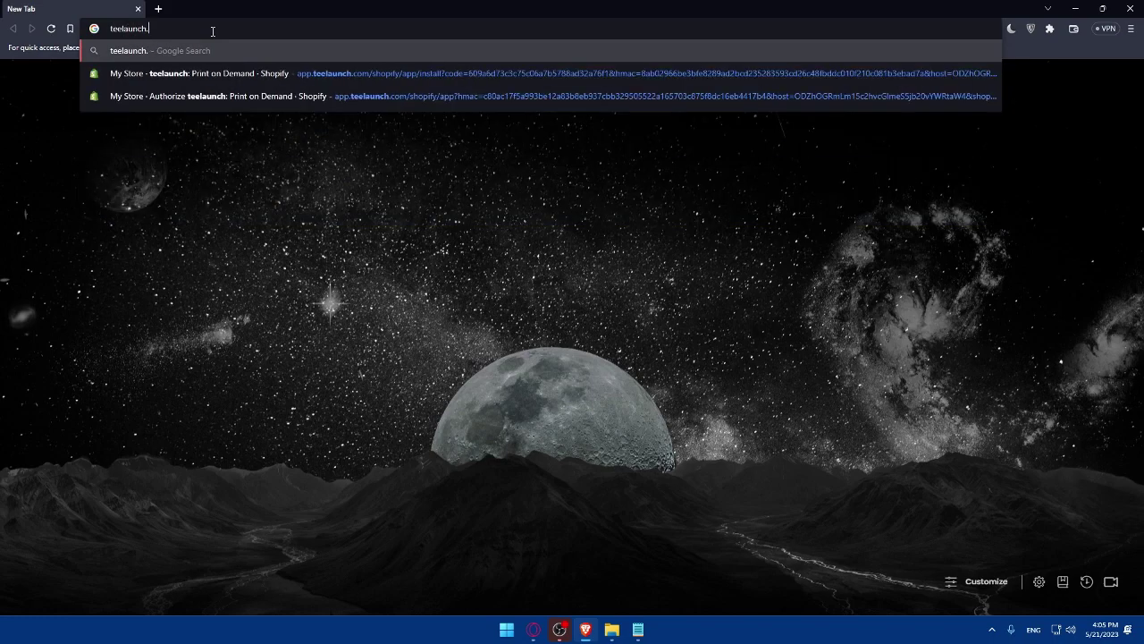
key(Return)
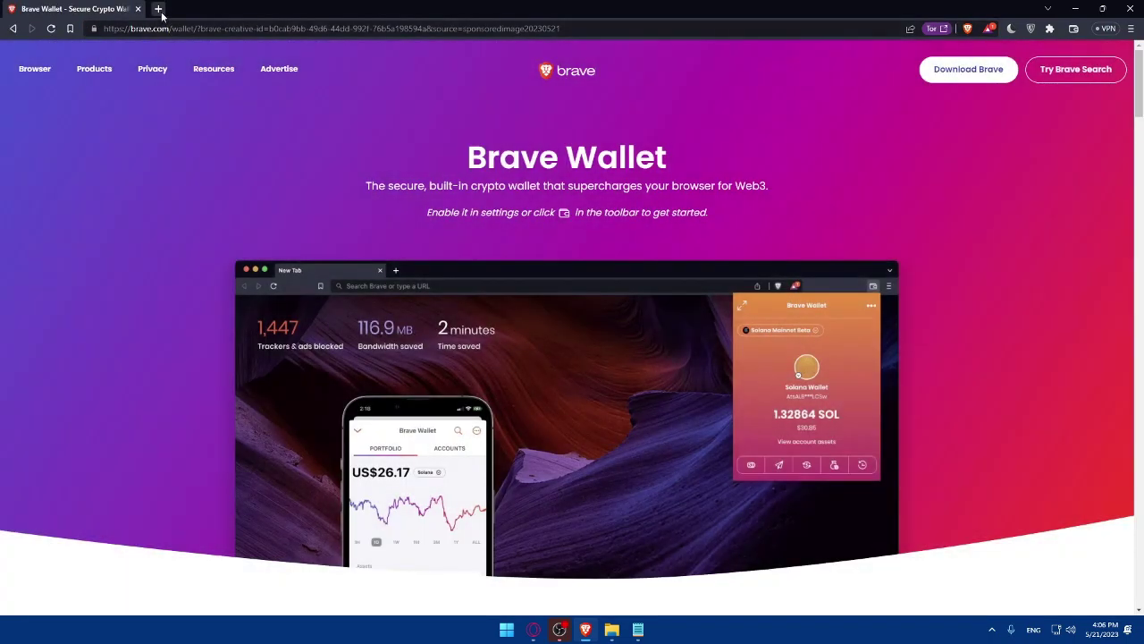
- Close the Brave Wallet tab, load etsy.com, and open the Shop Manager dashboard
click(158, 9)
click(137, 9)
click(146, 28)
text(etsy.com)
key(Return)
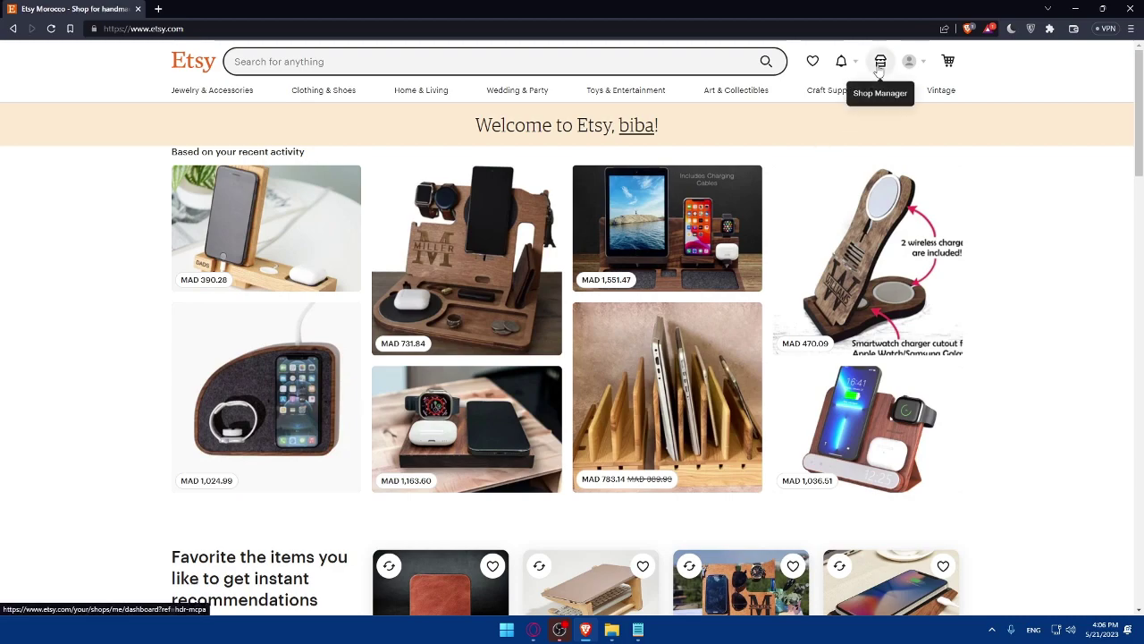
click(879, 65)
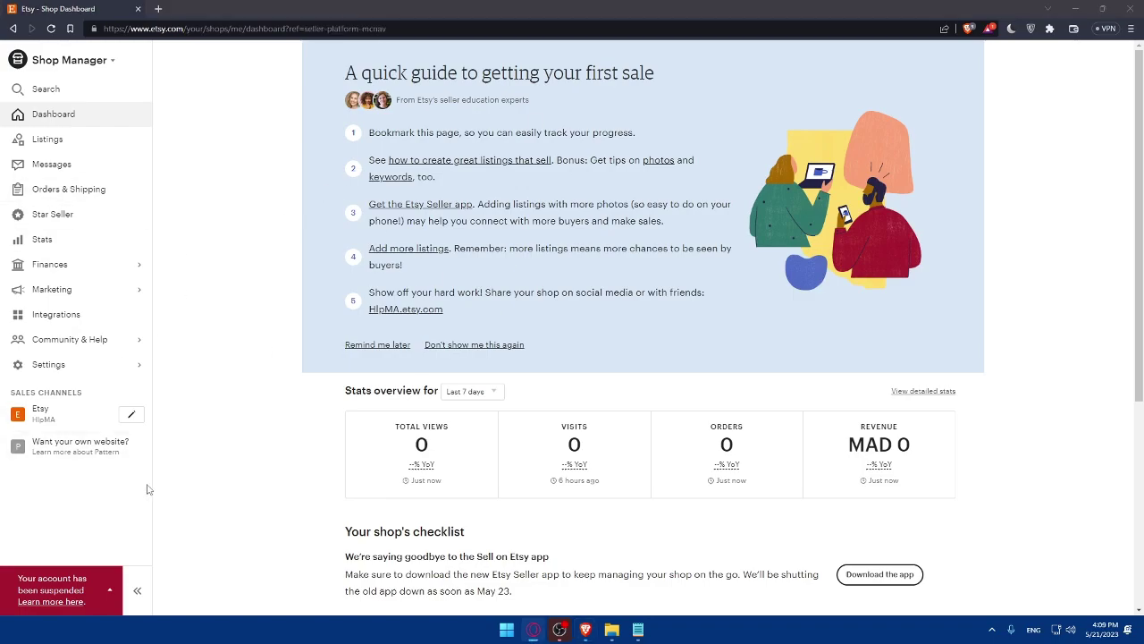
- Load teelaunch.com in a new tab and enter the teelaunch app
click(158, 9)
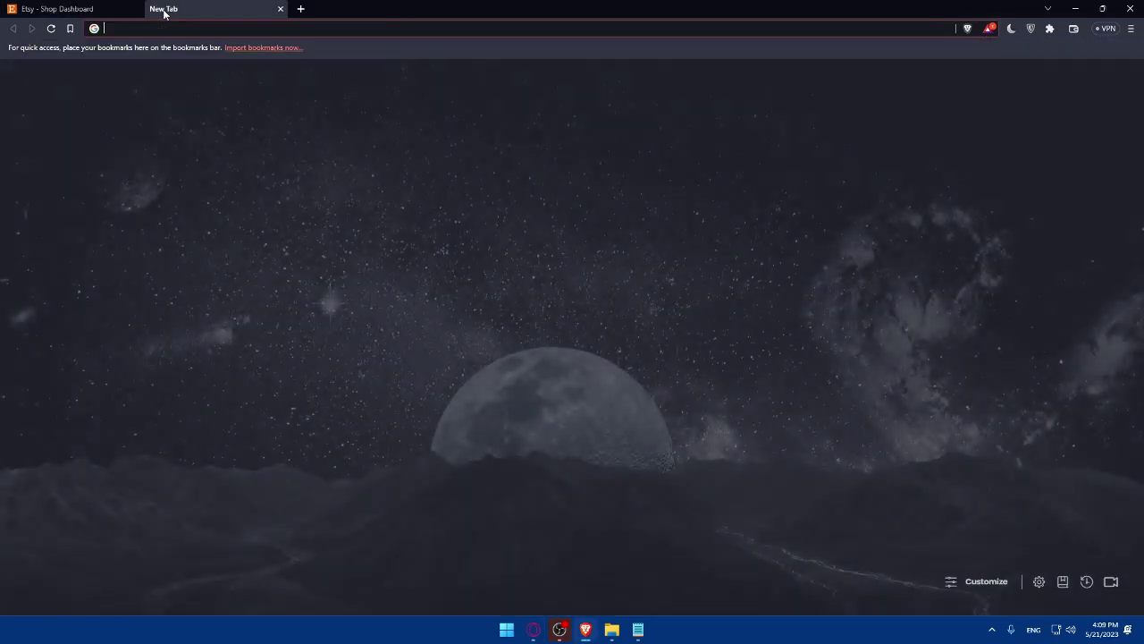
text(teelaunch.com)
key(Return)
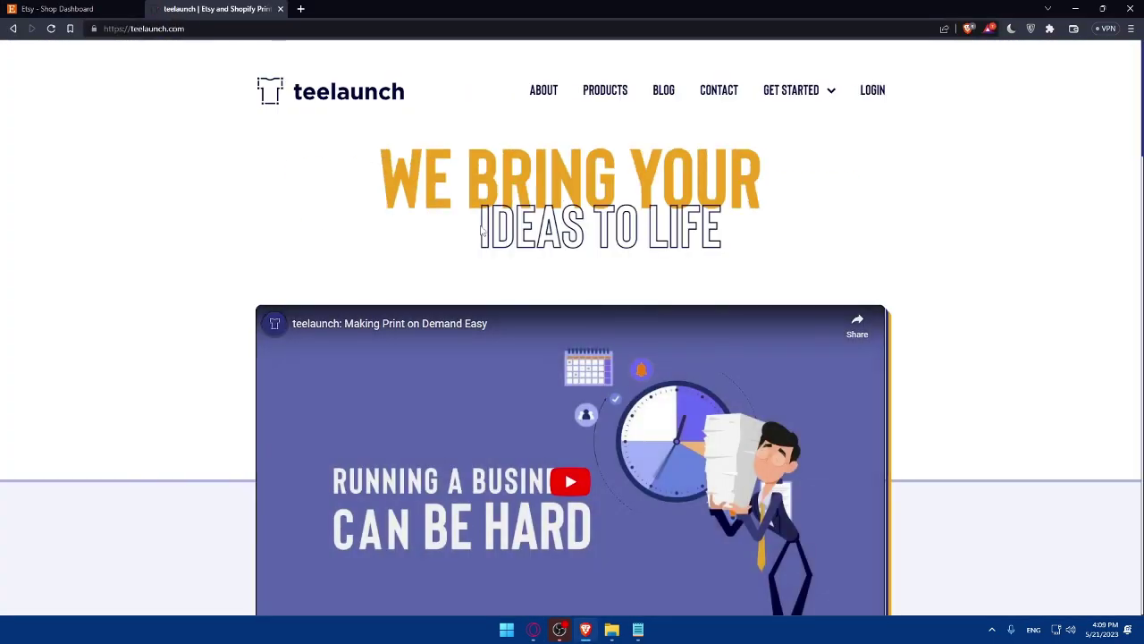
click(874, 96)
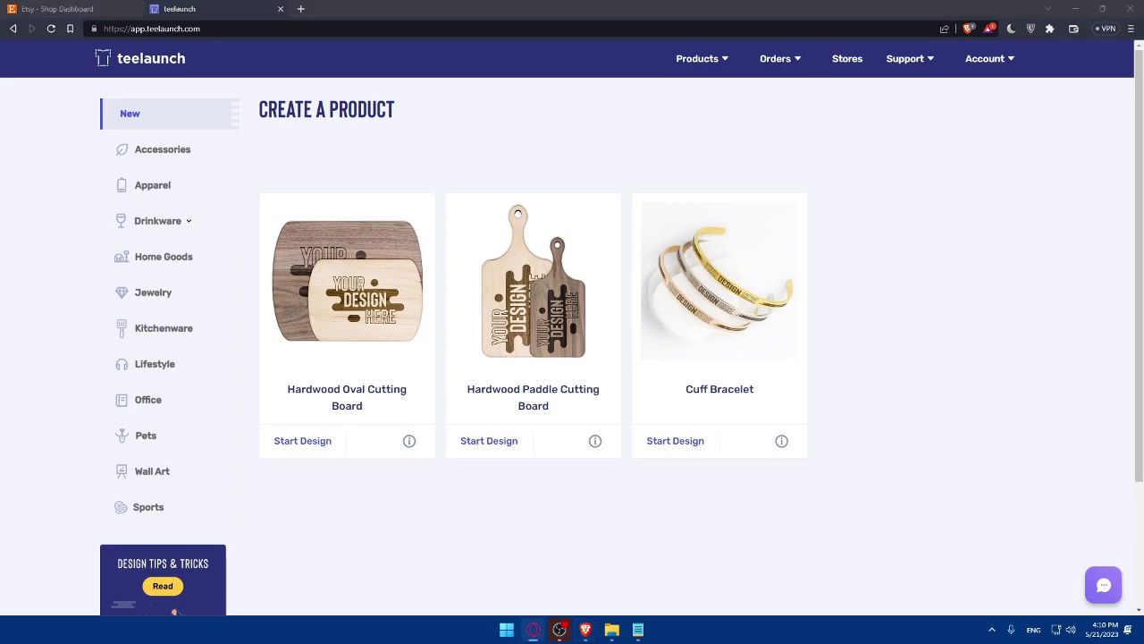
- Add Etsy as a new store under Stores and grant teelaunch access
click(851, 63)
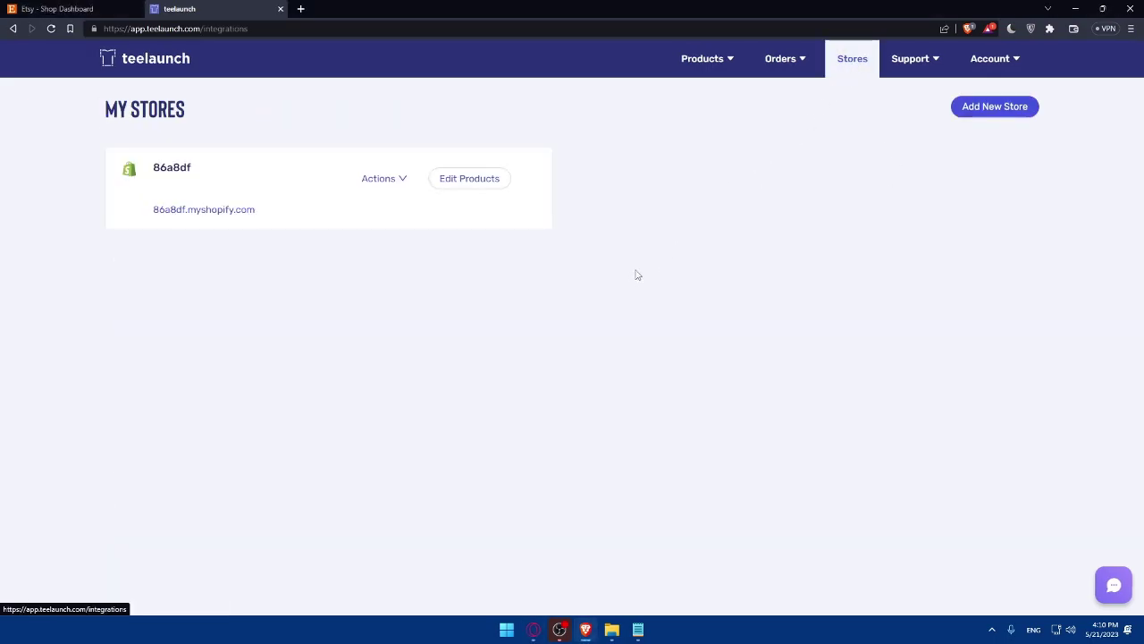
click(996, 109)
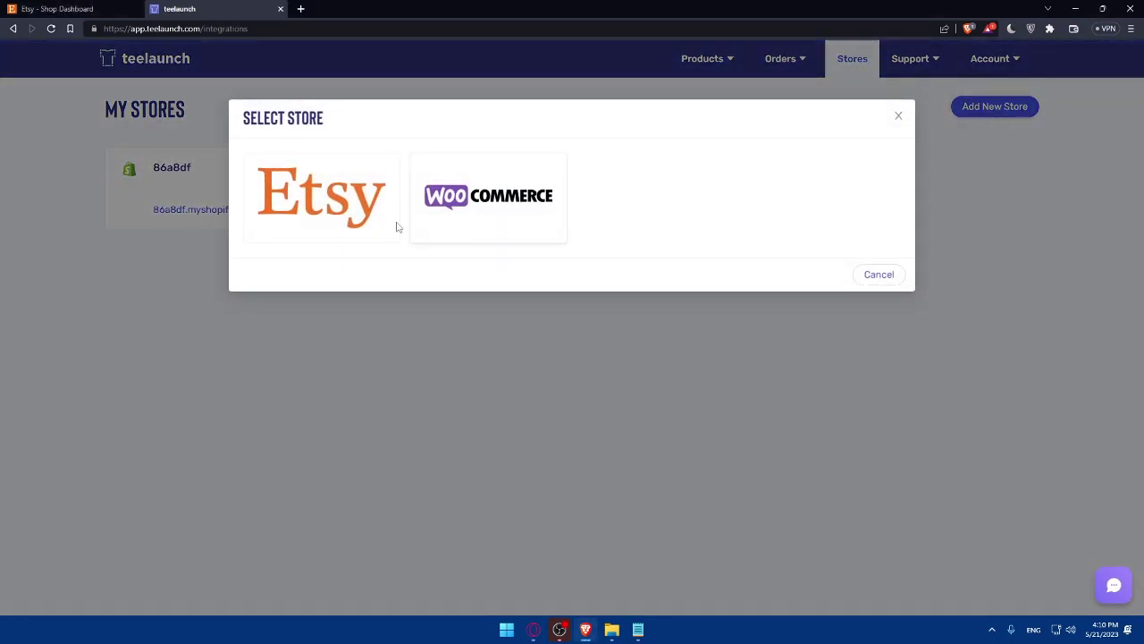
click(366, 200)
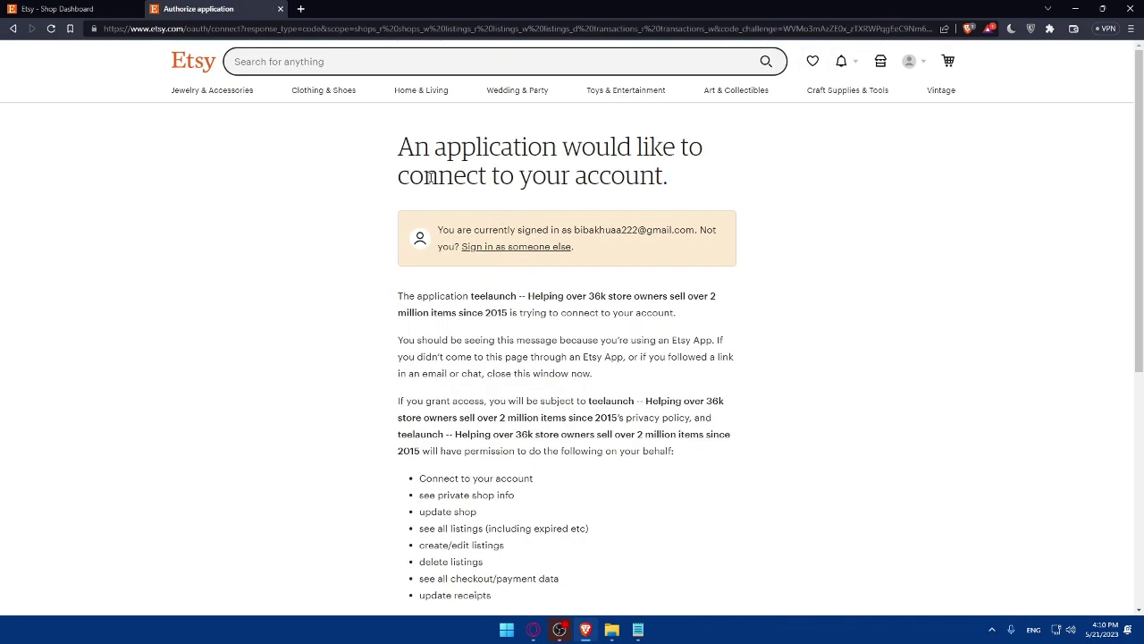
scroll(508, 229, down, 1)
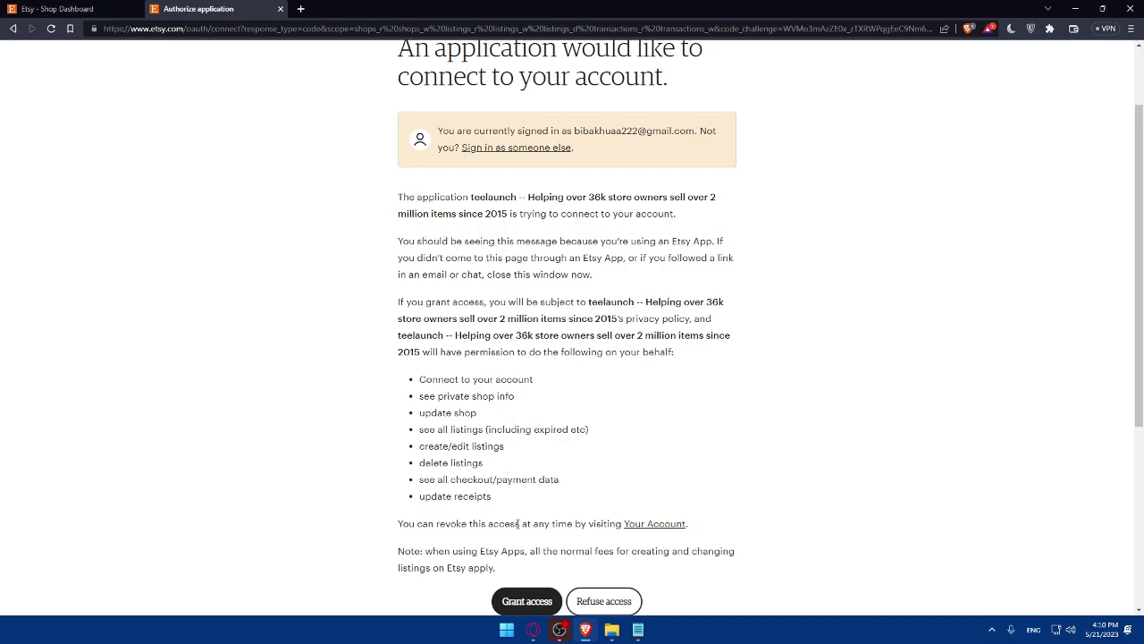
click(529, 600)
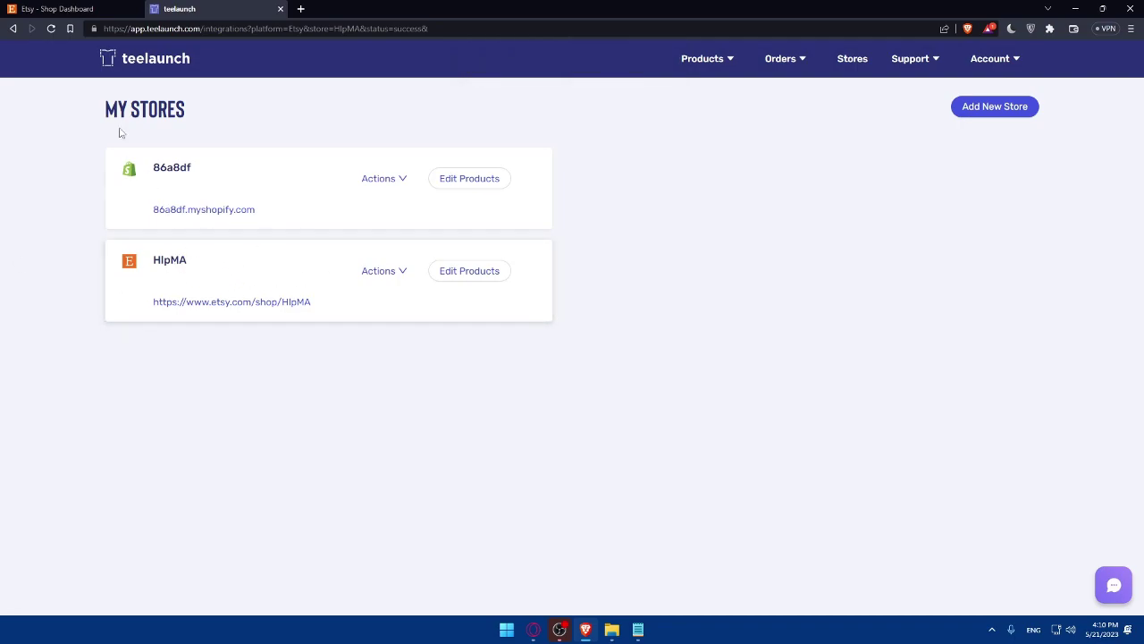
- Go to teelaunch's Create a Product catalog after a quick look at the Etsy dashboard
click(76, 8)
click(179, 9)
mouse_move(703, 61)
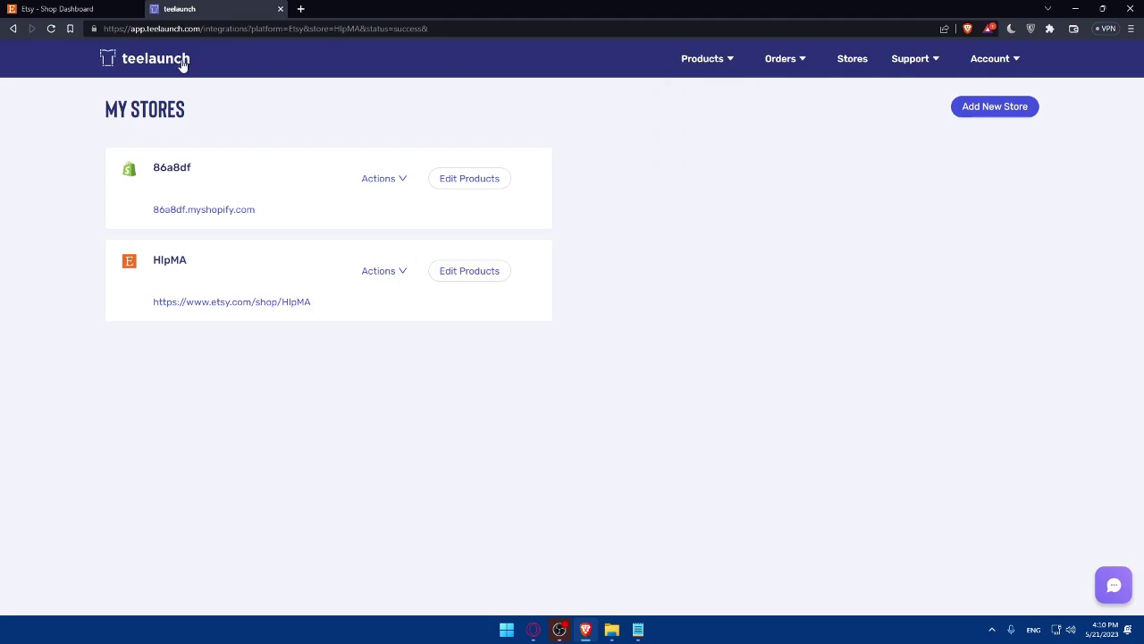
click(185, 59)
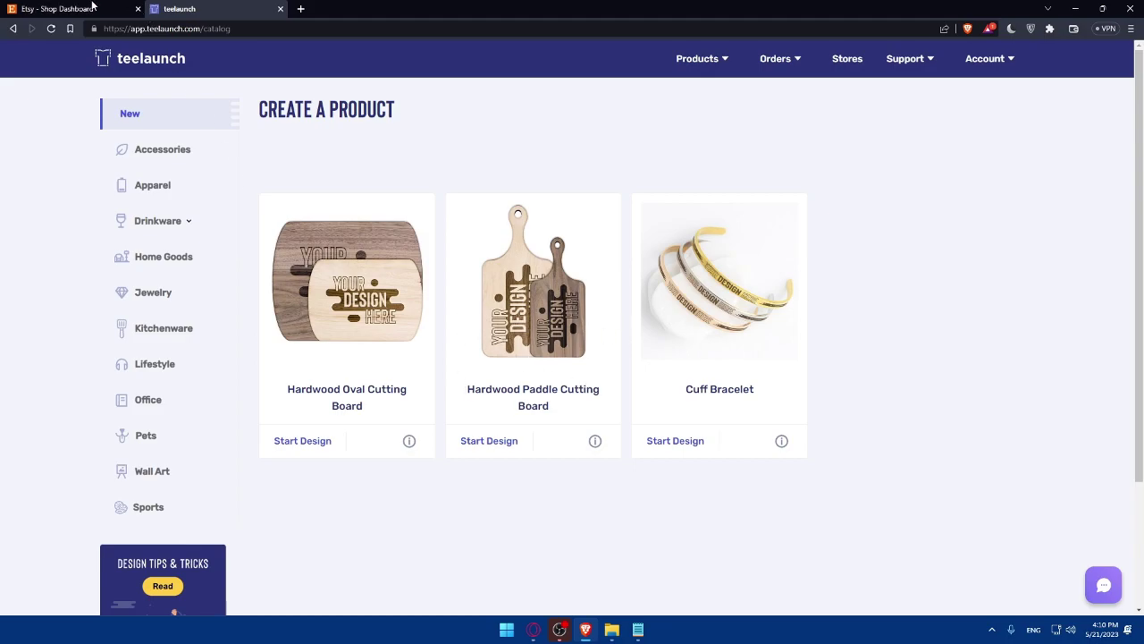
click(92, 8)
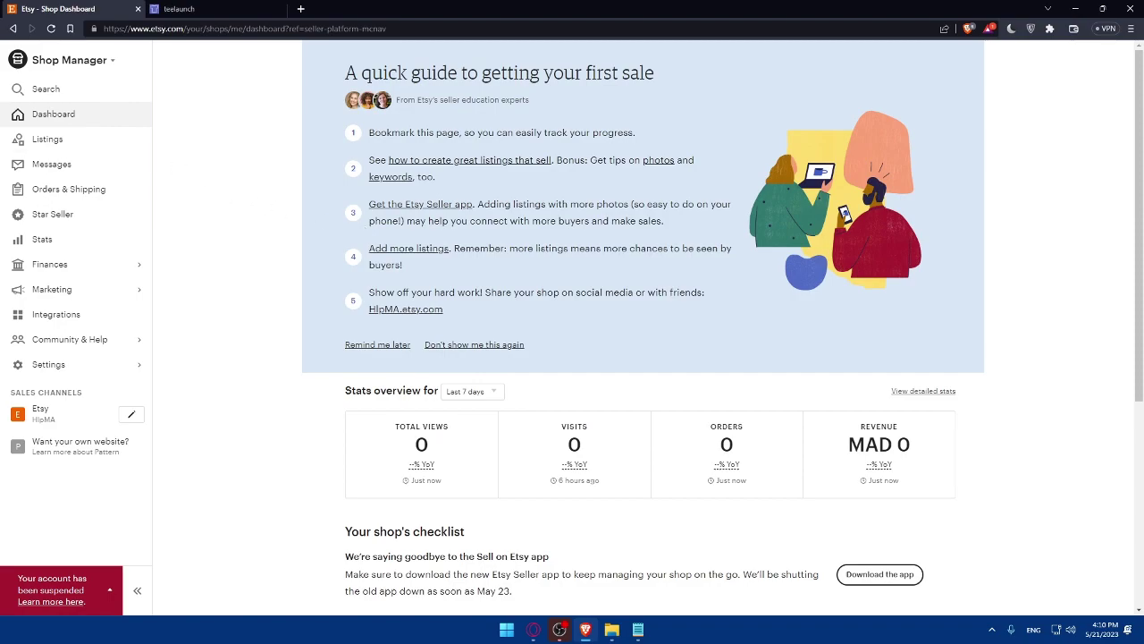
click(179, 8)
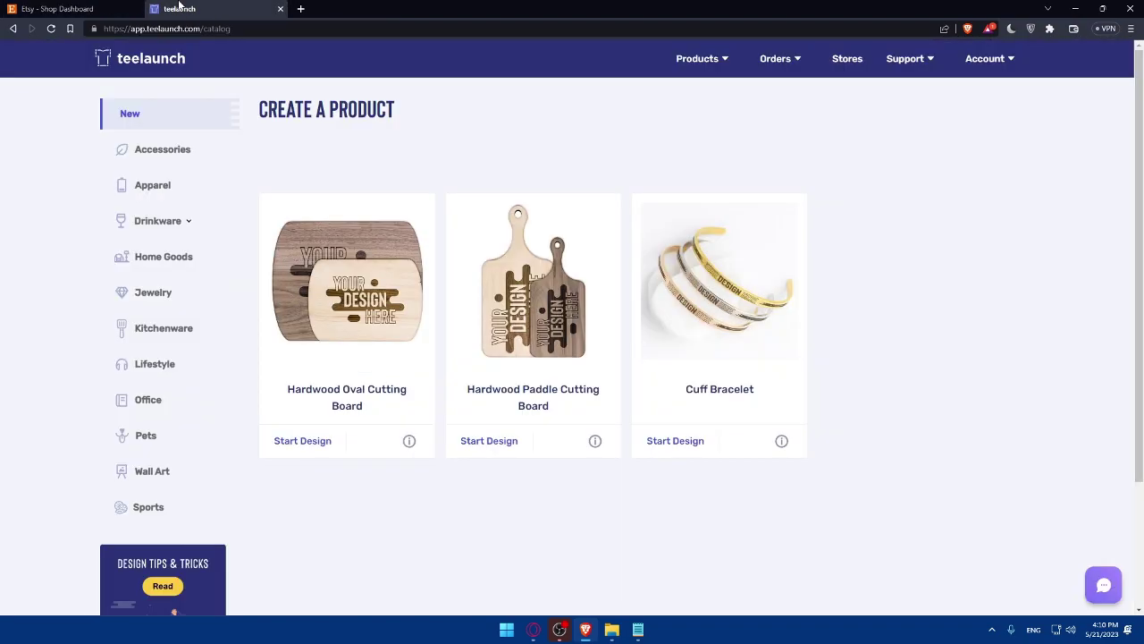
- Start designing the Hardwood Oval Cutting Board for the Etsy store only, excluding Shopify
click(318, 440)
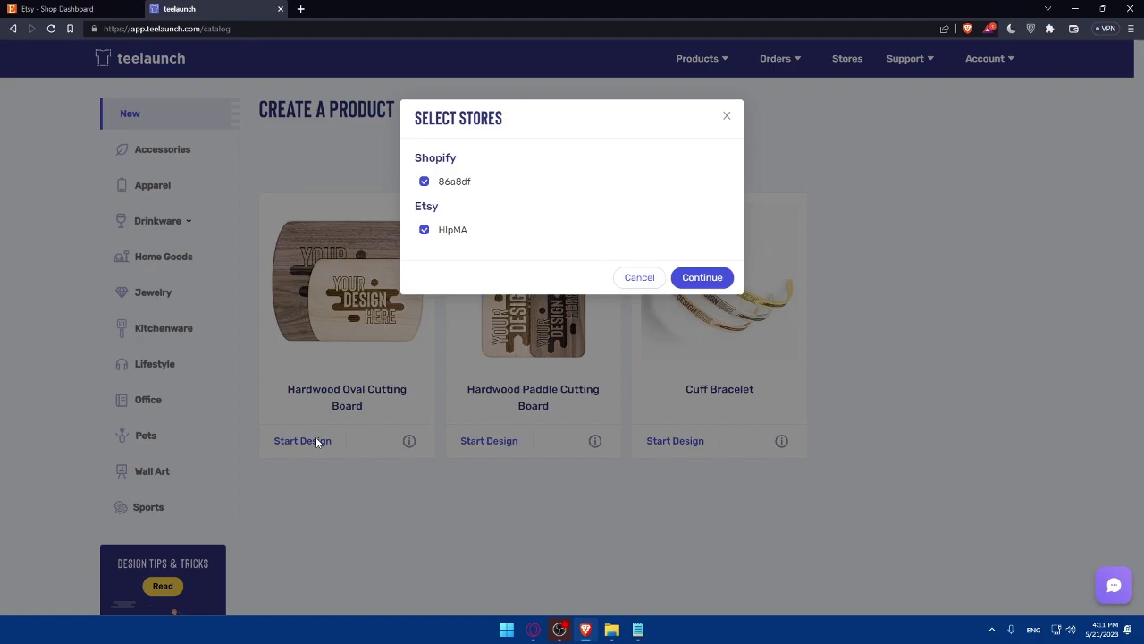
click(424, 182)
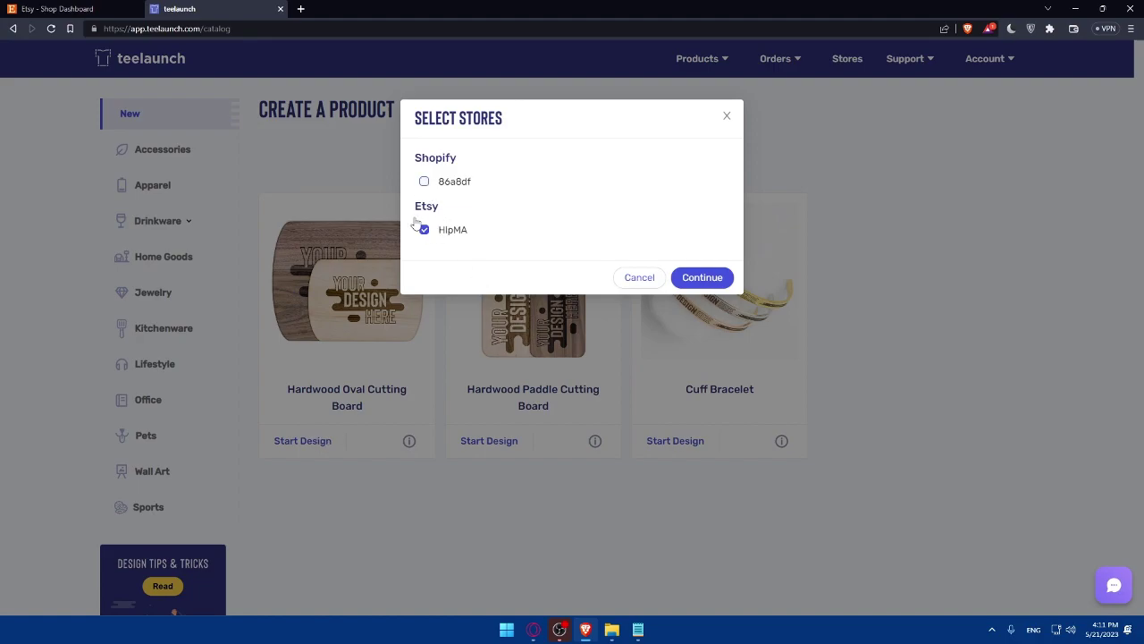
click(688, 279)
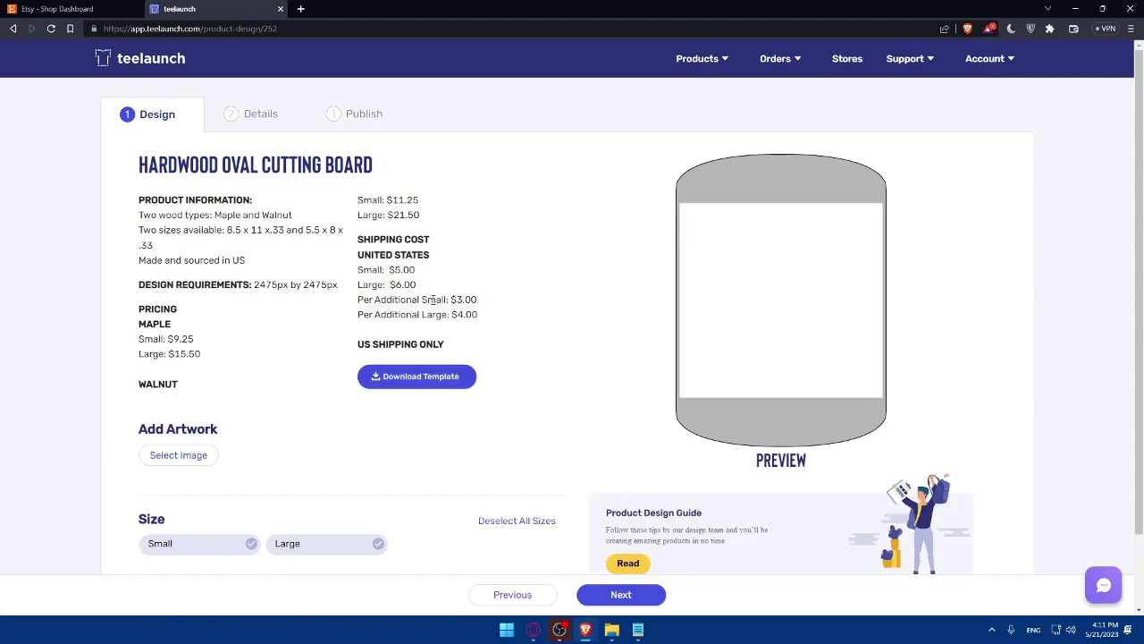
scroll(431, 299, down, 1)
scroll(358, 339, up, 1)
scroll(244, 376, down, 1)
- Try uploading two PNG artworks, then select the rejected 2475 x 2475 dimension requirement
click(183, 374)
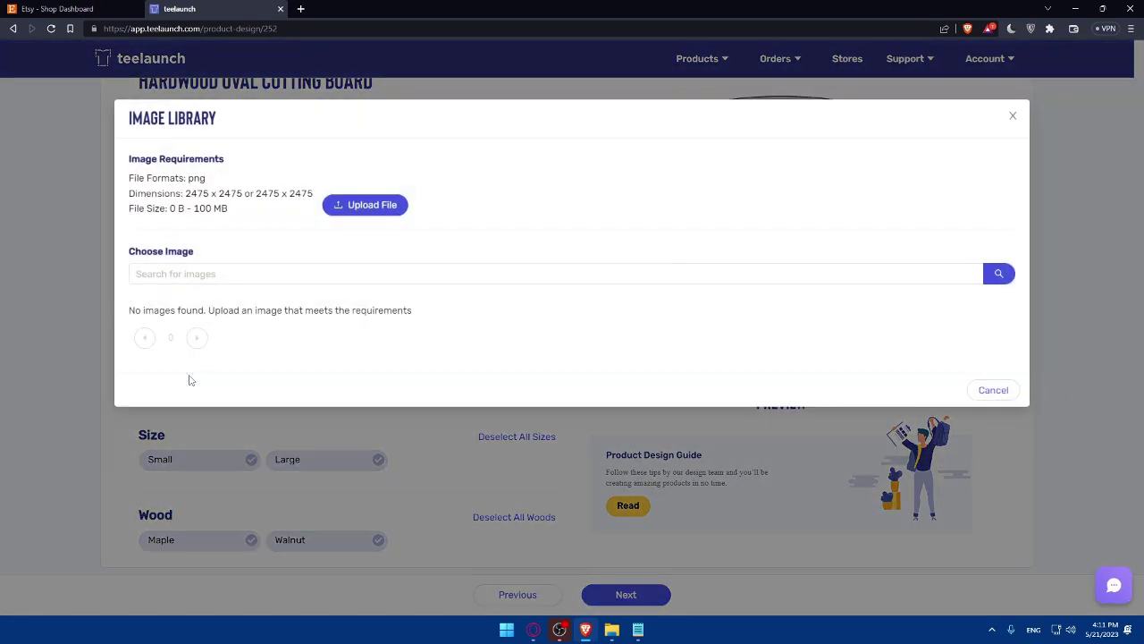
click(351, 211)
scroll(468, 312, down, 3)
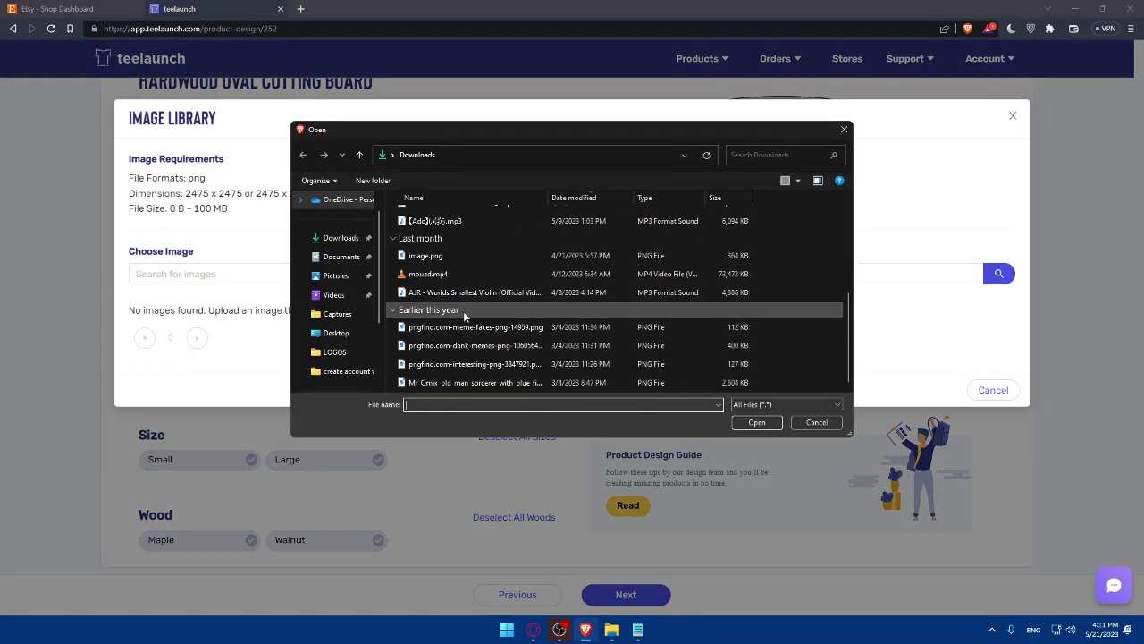
double_click(474, 364)
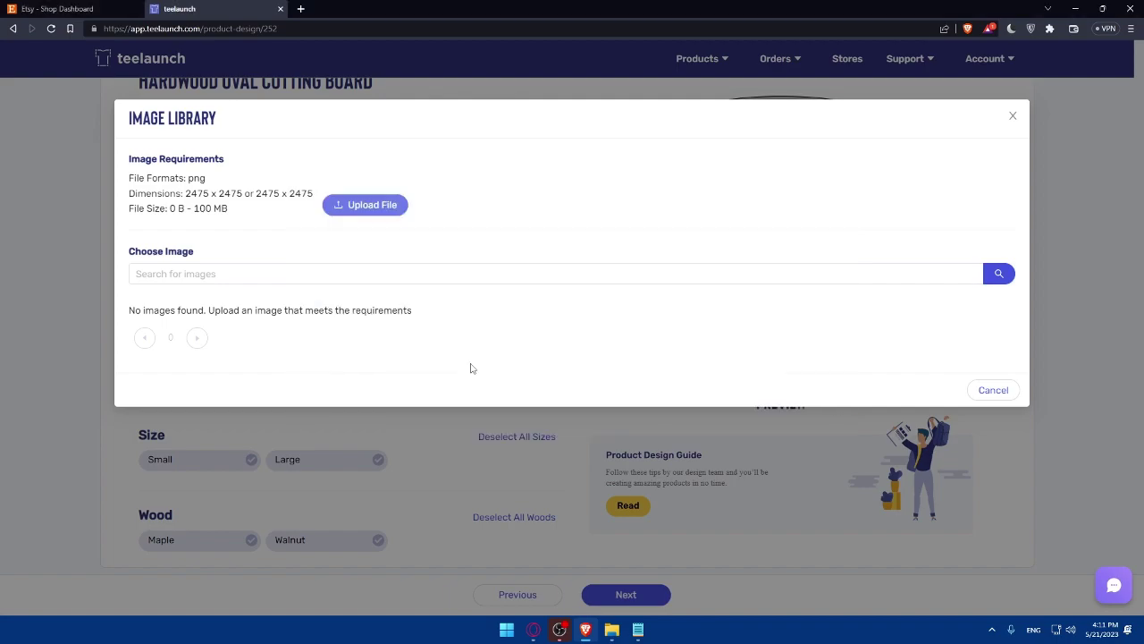
click(372, 206)
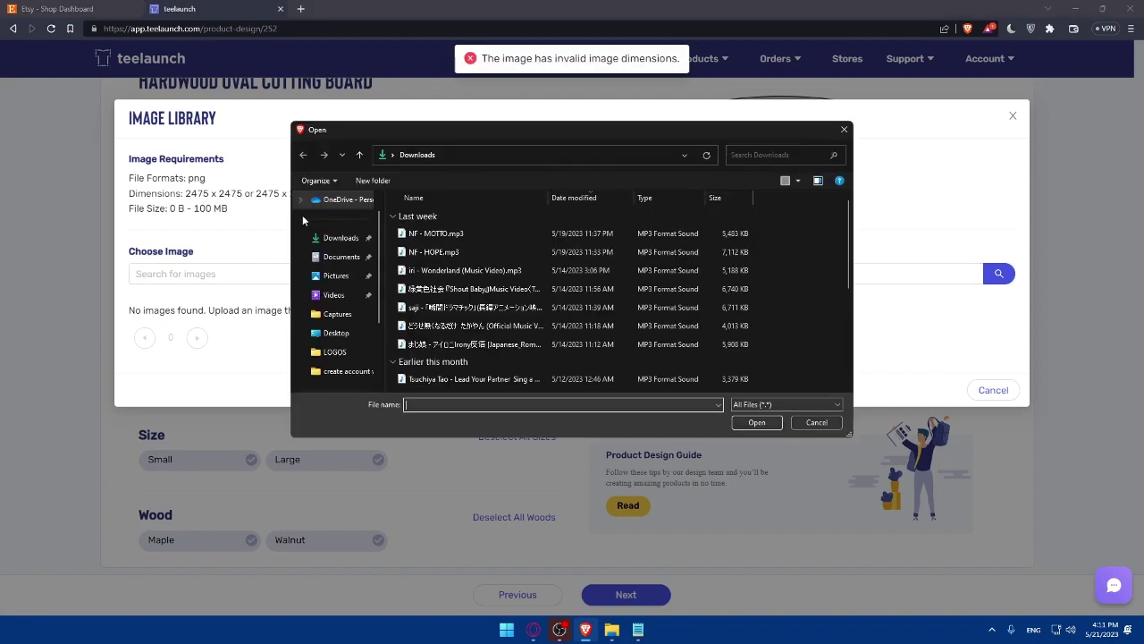
scroll(467, 348, down, 5)
double_click(472, 327)
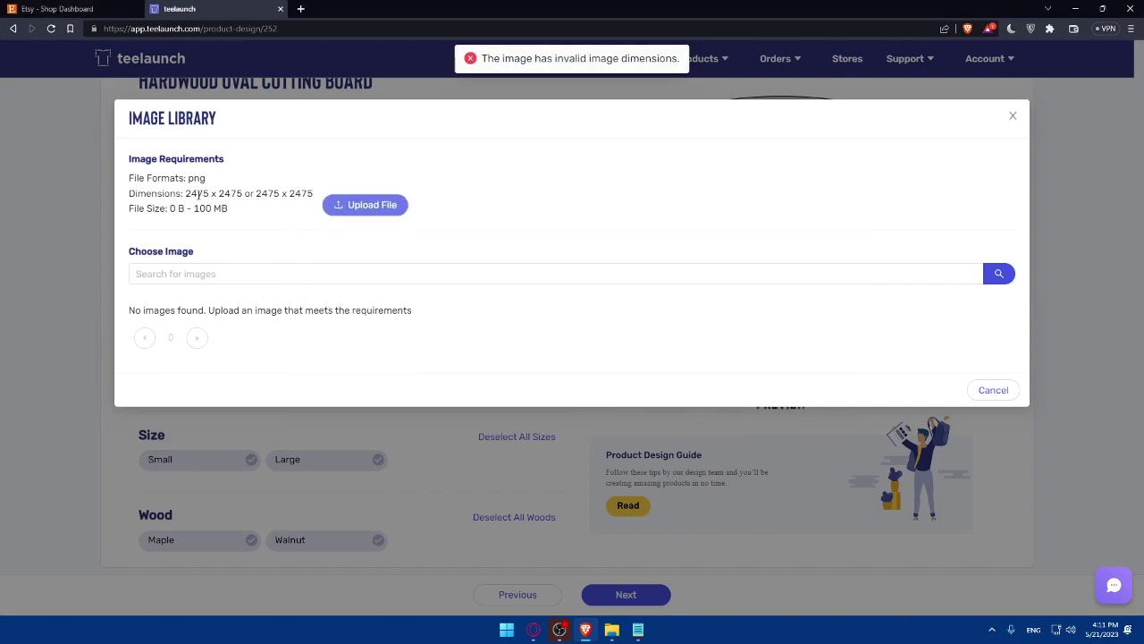
drag(186, 195, 315, 200)
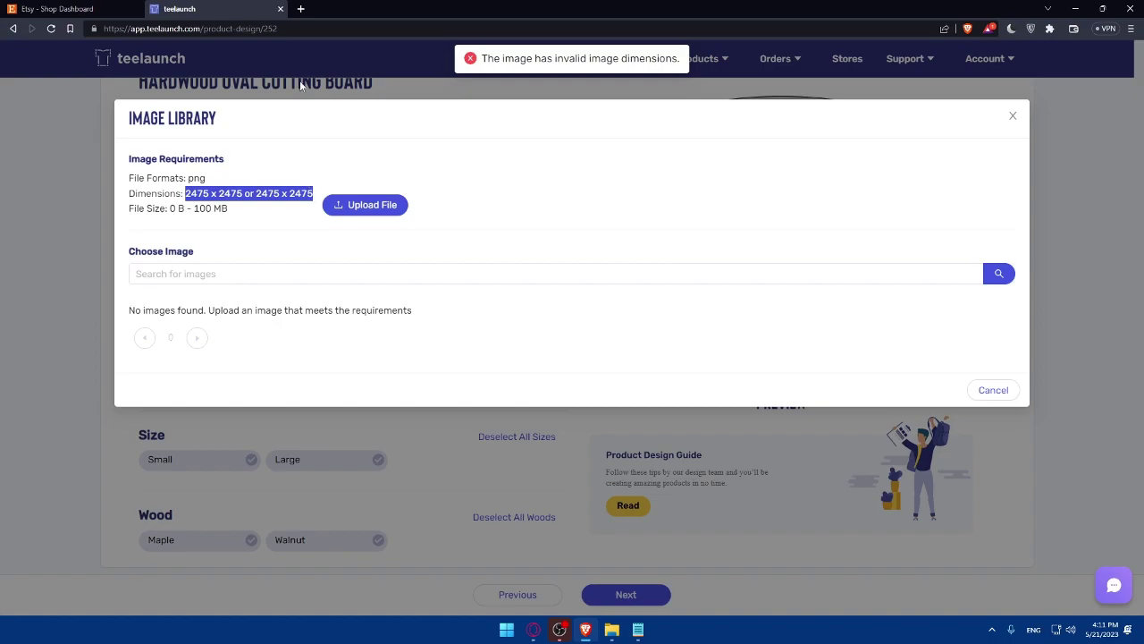
- Search Google for the copied 2475 x 2475 dimensions plus 'image', view Images, then go back
key(ctrl+c)
click(300, 9)
key(ctrl+v)
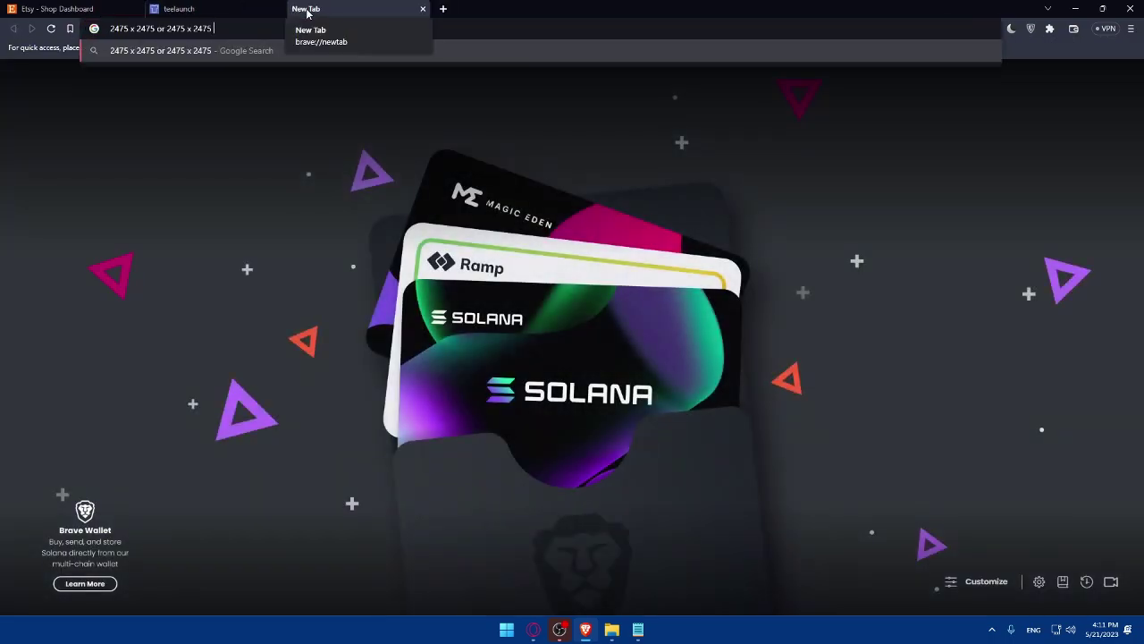
text(image)
key(Return)
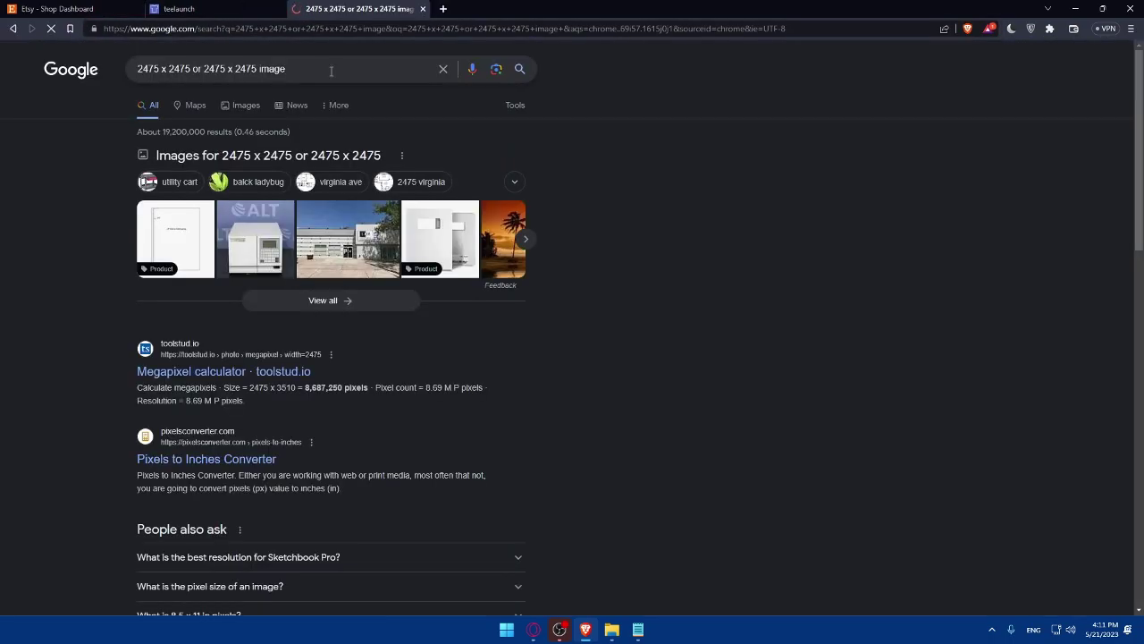
click(246, 105)
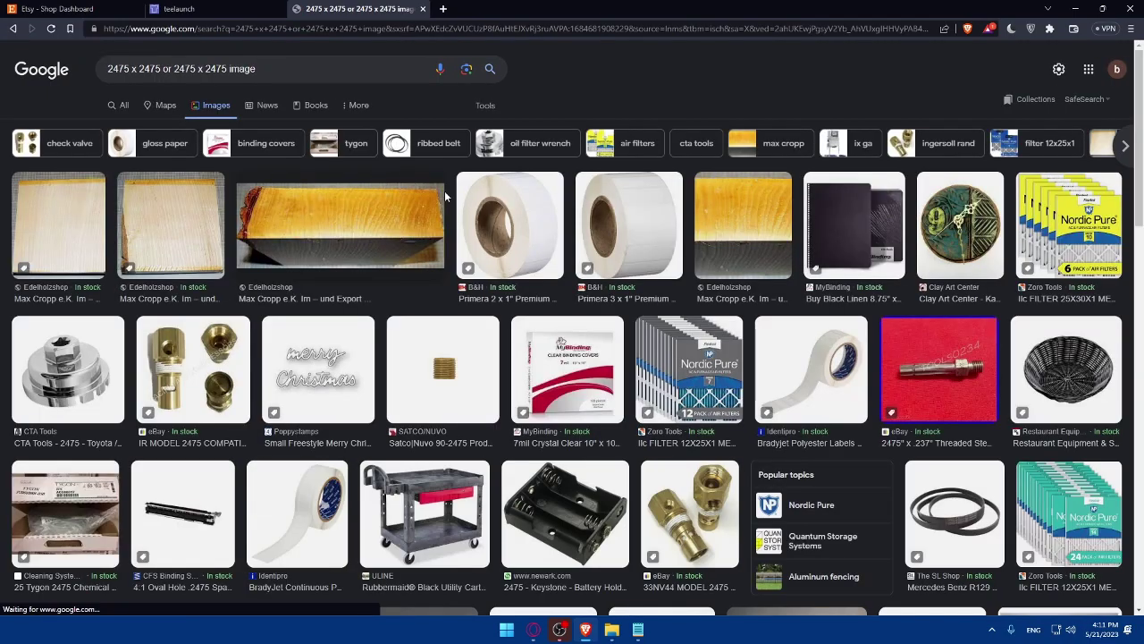
scroll(439, 194, down, 3)
scroll(429, 193, up, 3)
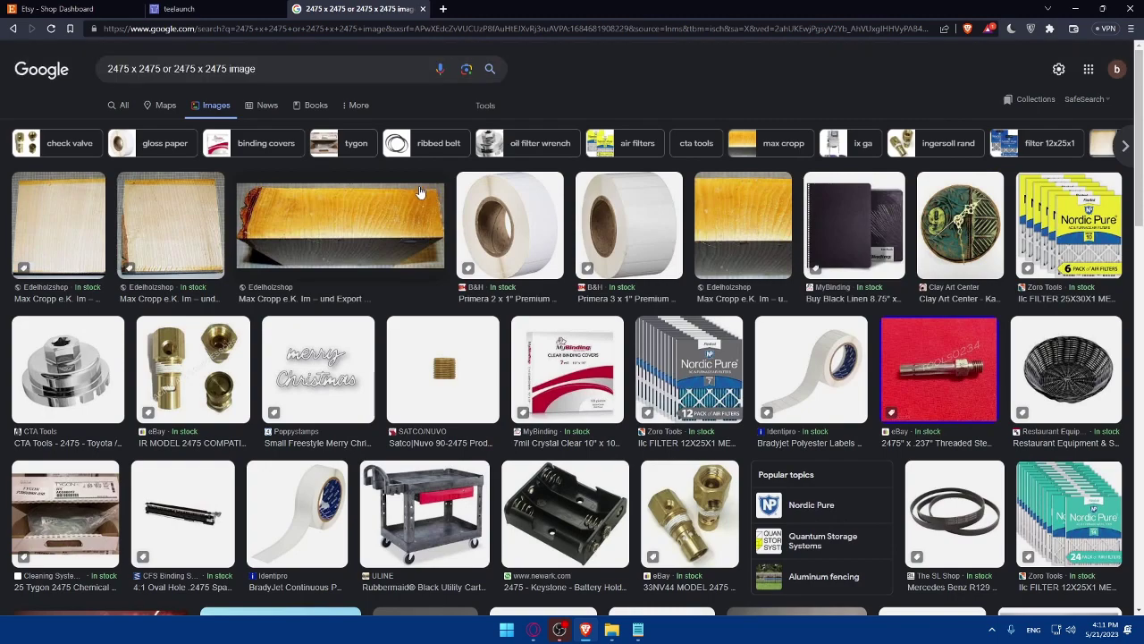
key(alt+Left)
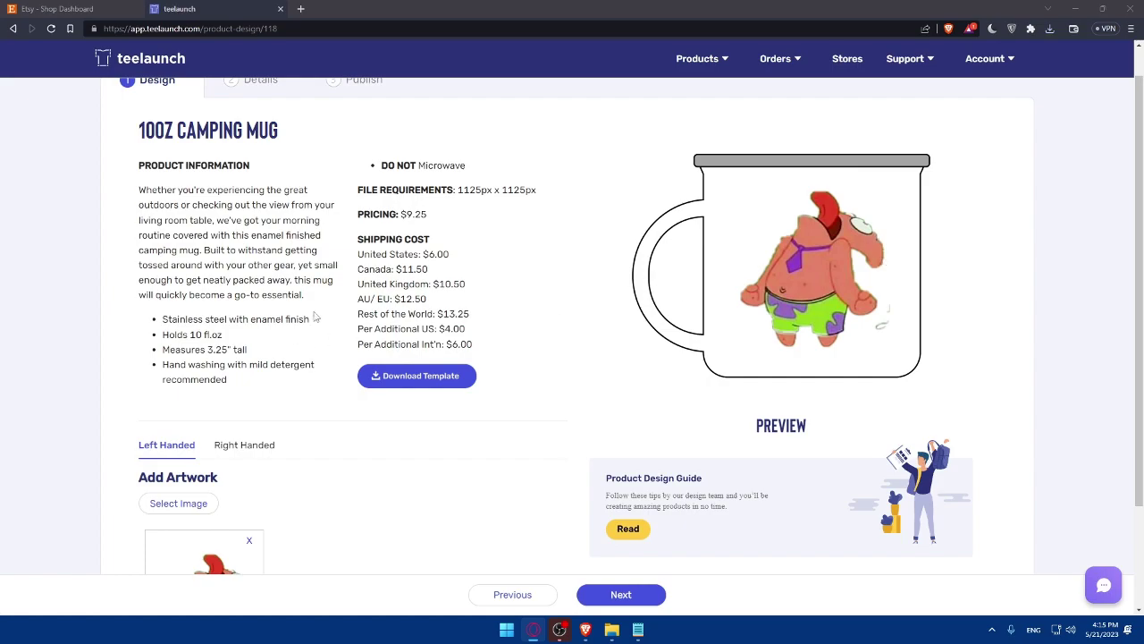
- Check the mug's 1125 x 1125 image requirement, close the Image Library, and continue to details
scroll(380, 282, down, 2)
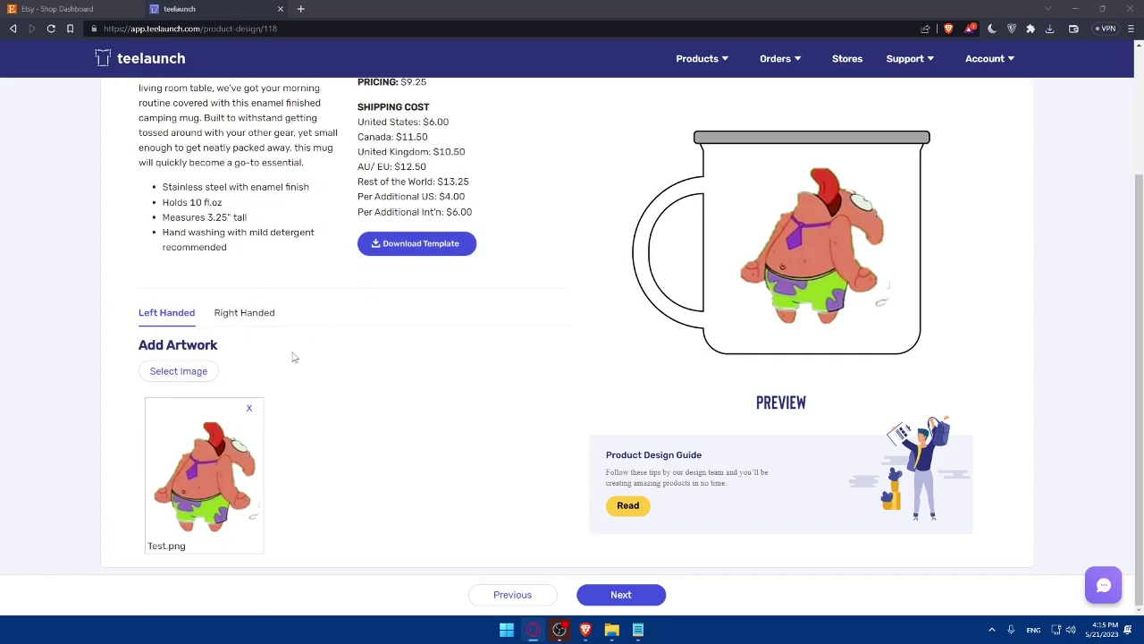
click(182, 370)
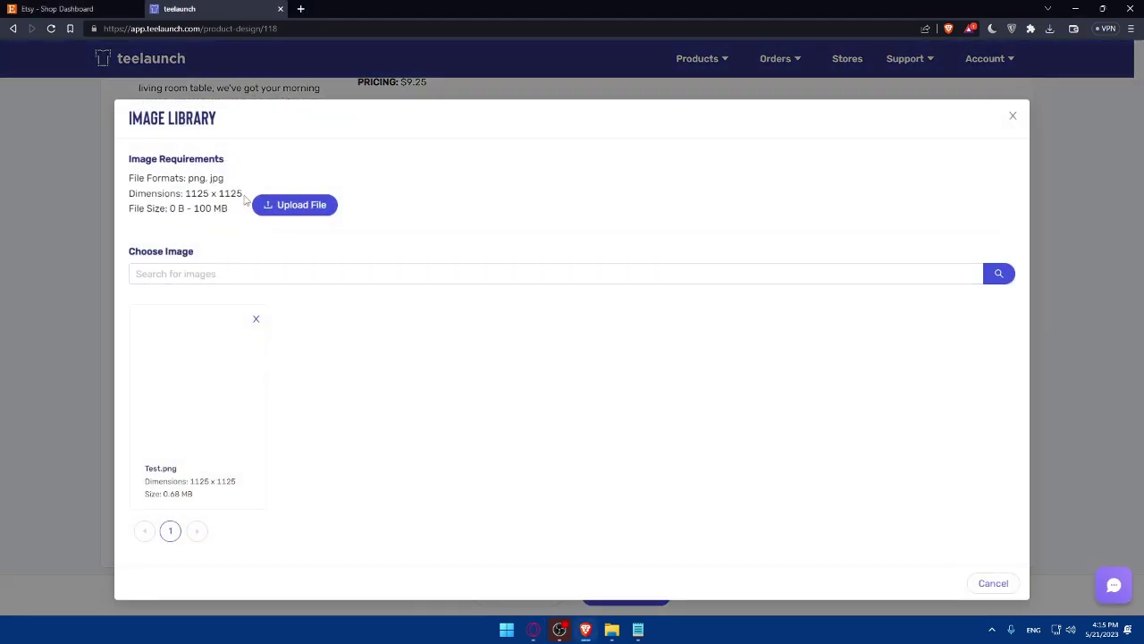
drag(247, 196, 187, 195)
click(295, 185)
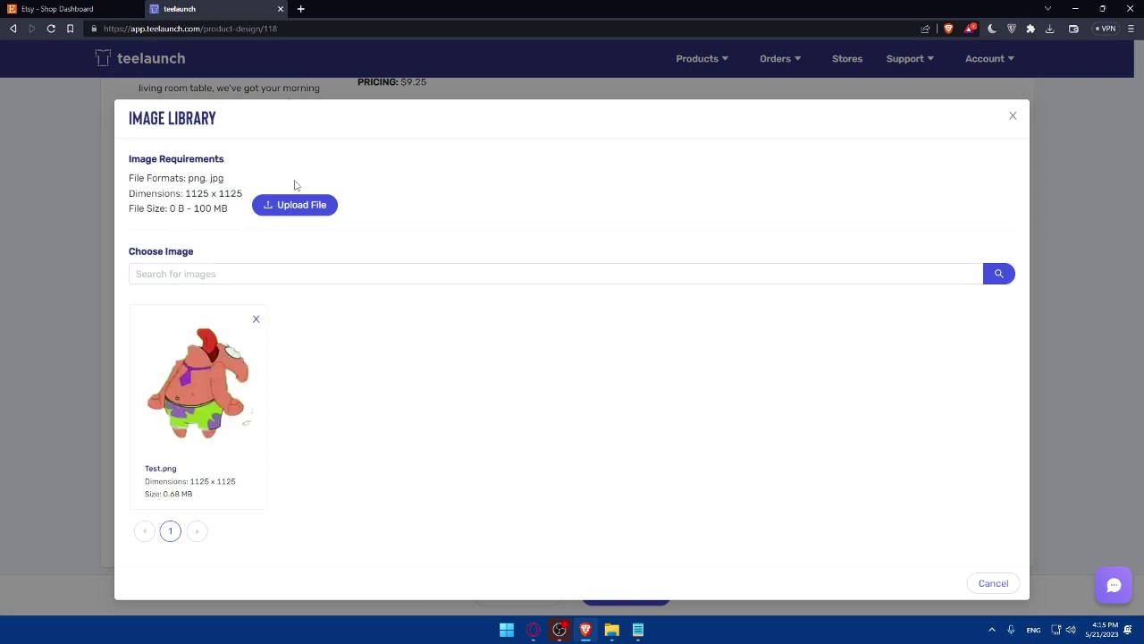
click(1013, 115)
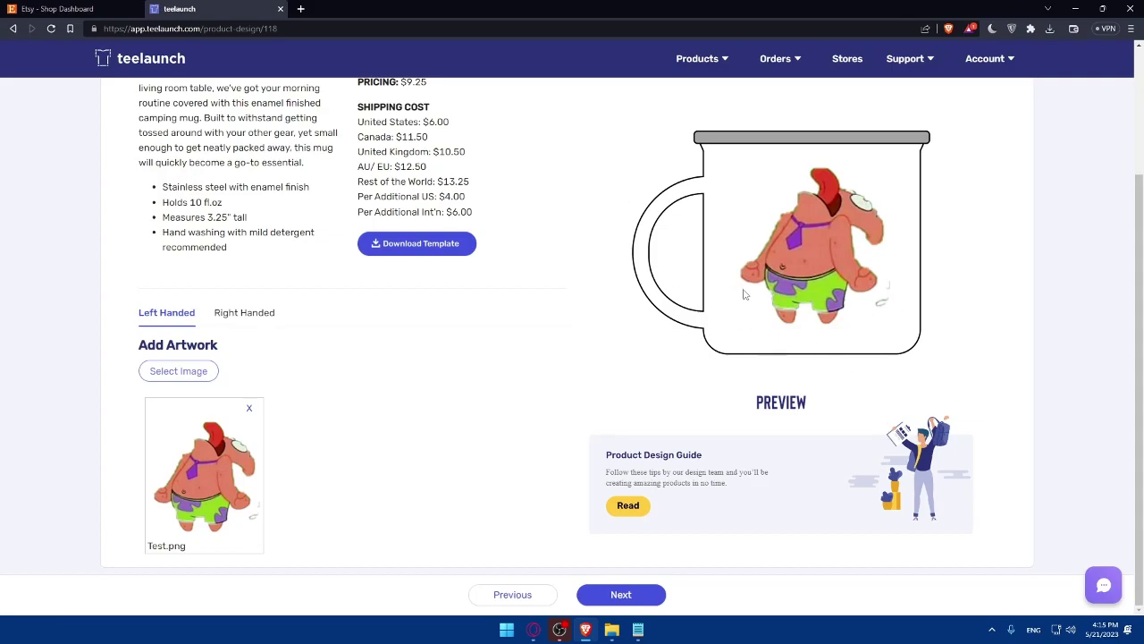
scroll(598, 266, up, 2)
scroll(599, 265, down, 3)
click(627, 594)
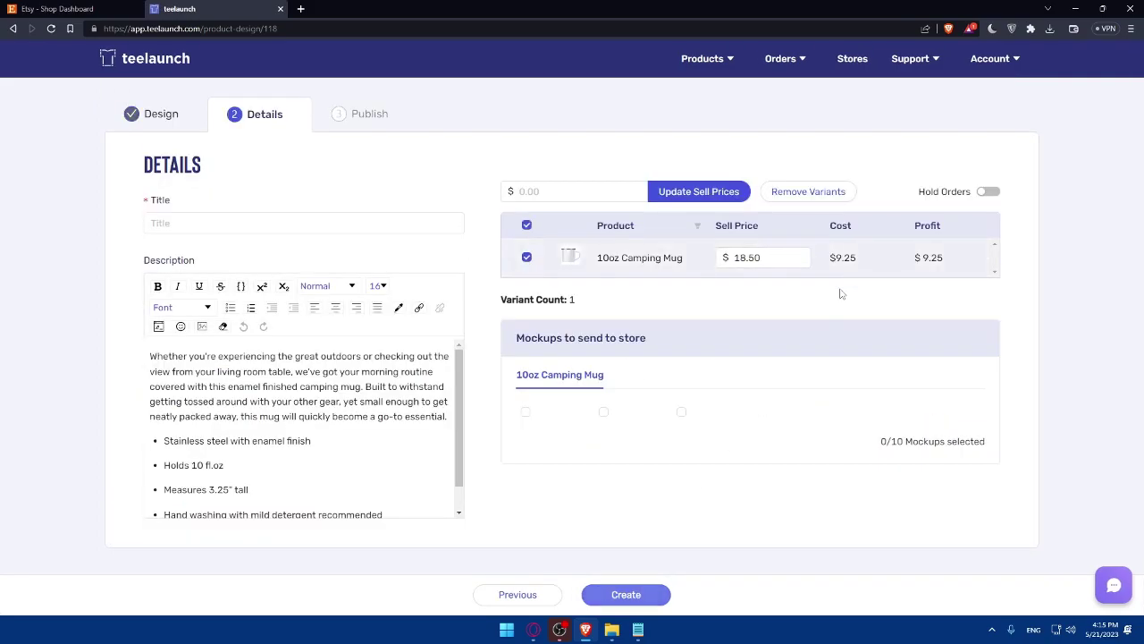
- Enter 'Test' as the camping mug's product title
click(264, 227)
text(Test)
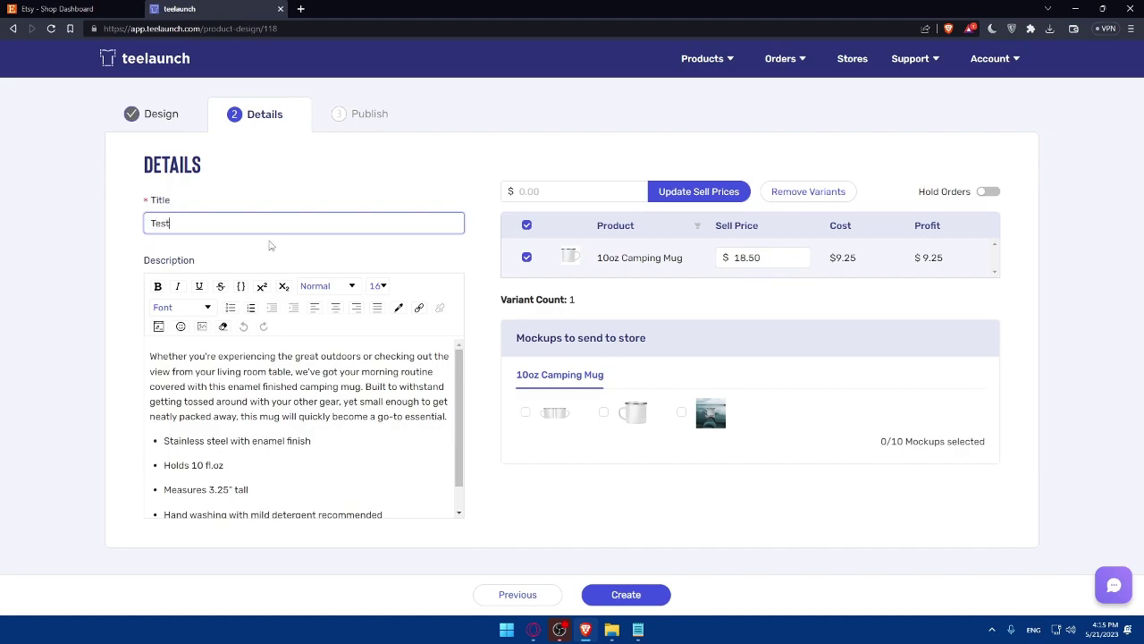
scroll(228, 400, down, 2)
scroll(228, 400, up, 2)
scroll(228, 398, down, 1)
scroll(228, 398, up, 1)
- Include all three mockup images and create the Test product
click(525, 412)
click(604, 413)
click(681, 412)
click(604, 412)
click(681, 412)
click(681, 412)
click(604, 412)
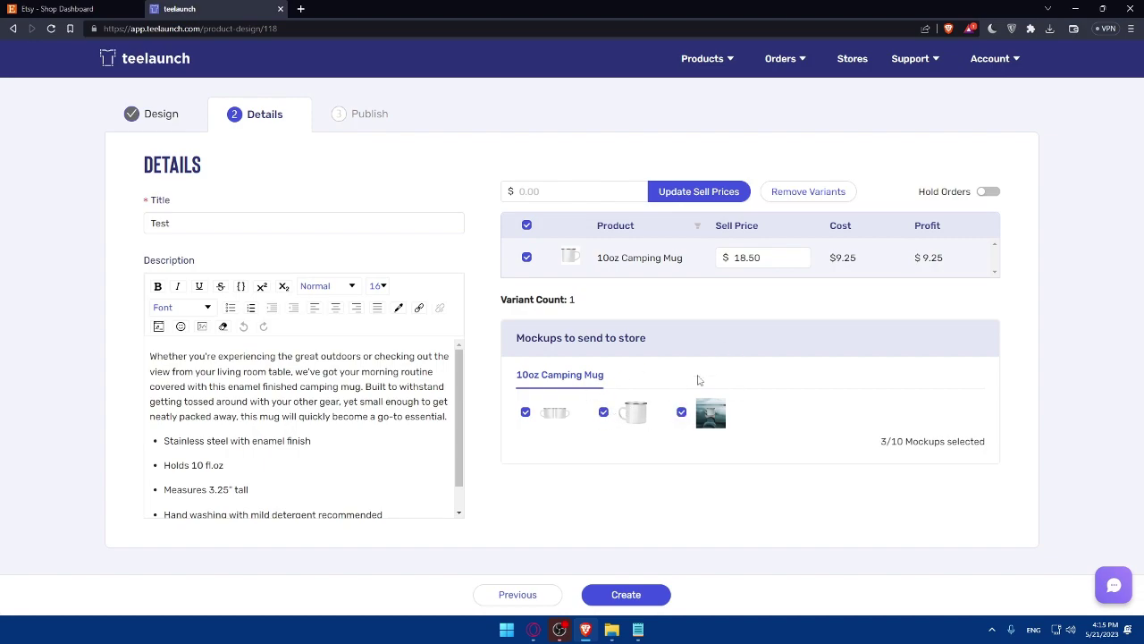
click(626, 595)
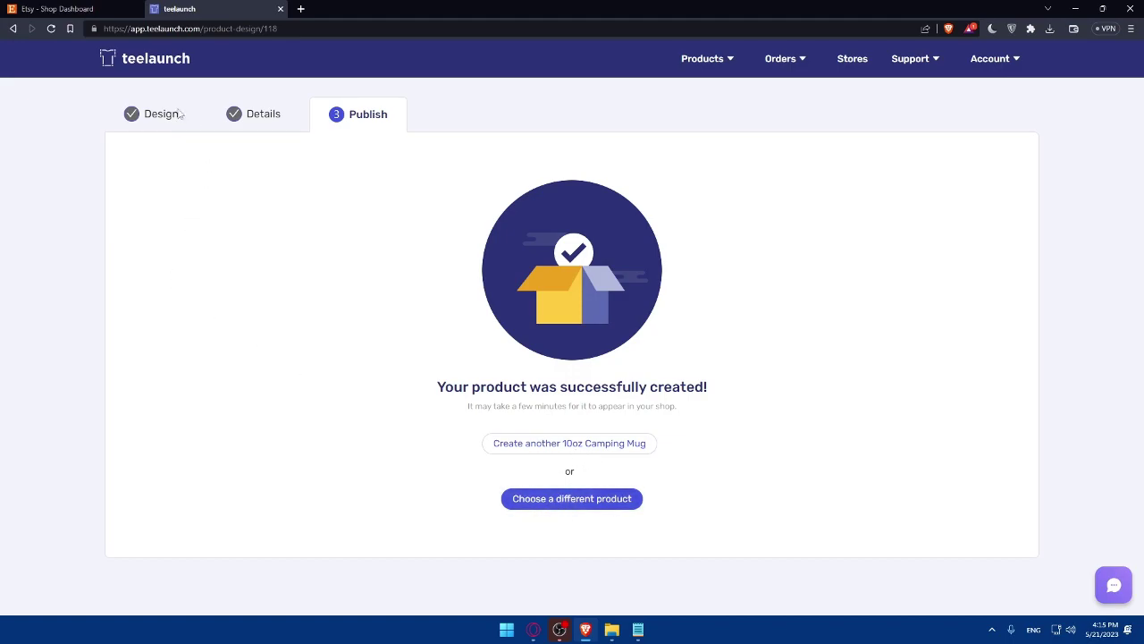
- Return to the teelaunch catalog and switch to the Etsy Shop Manager tab
click(145, 66)
key(ctrl+Tab)
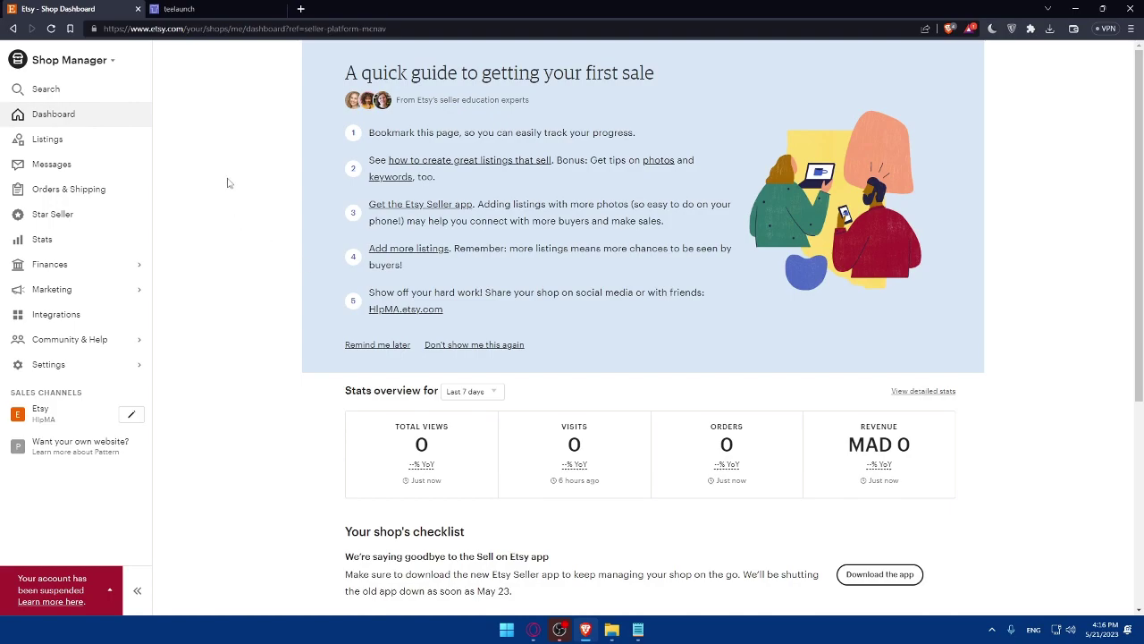
- Reload the Etsy dashboard and open Listings, reading the account suspension notice
click(52, 28)
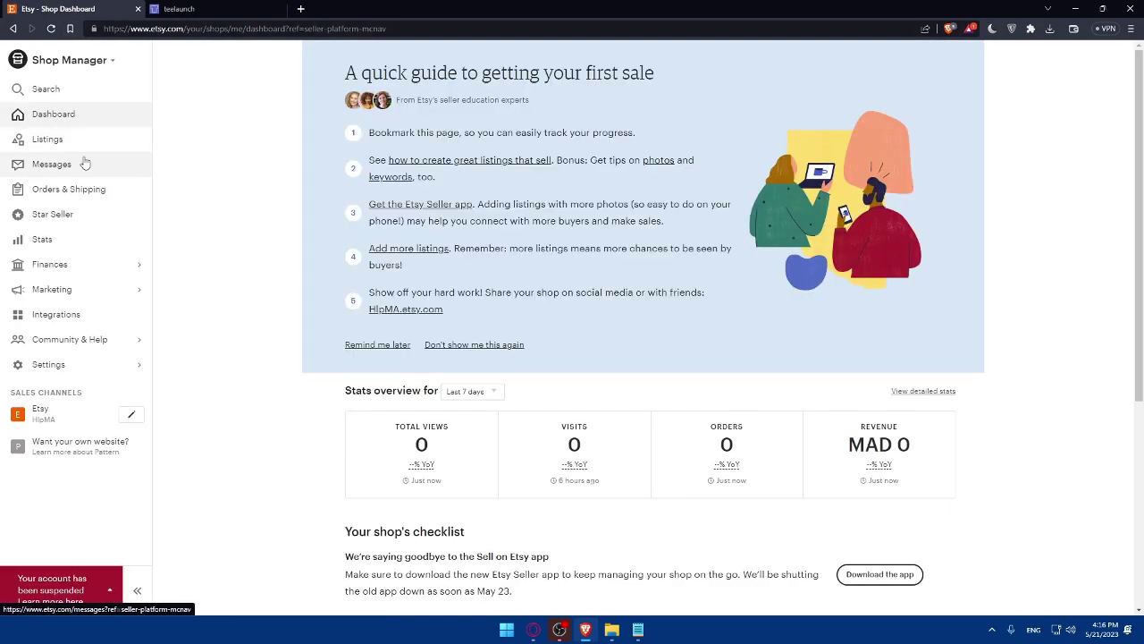
click(78, 143)
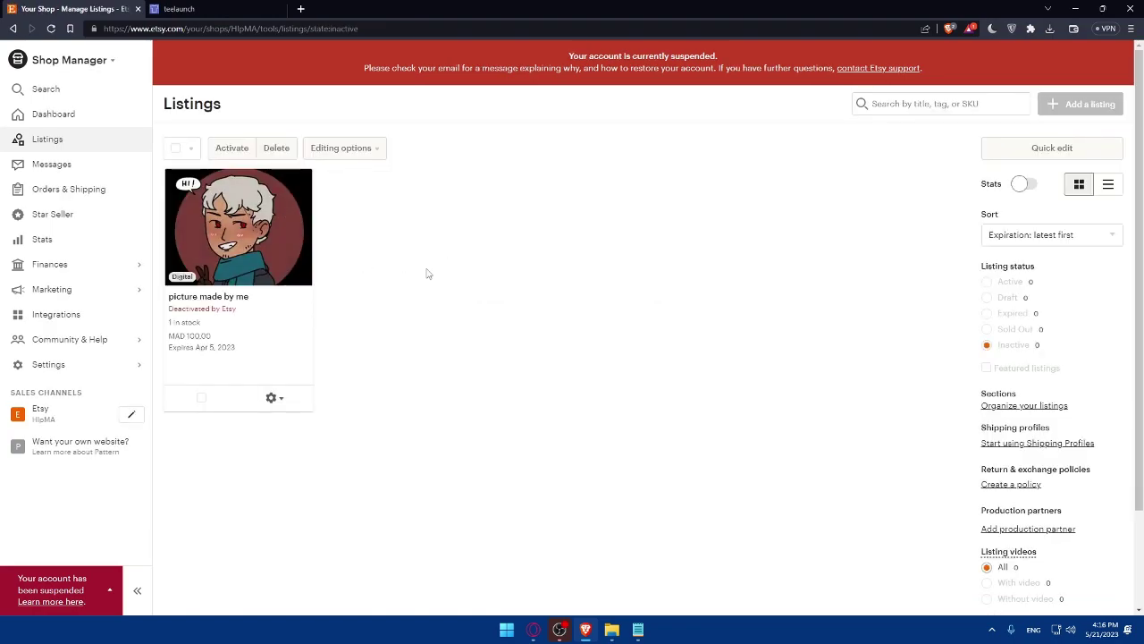
drag(572, 56, 725, 61)
click(679, 125)
- Back in teelaunch, open Products > My Products
click(179, 9)
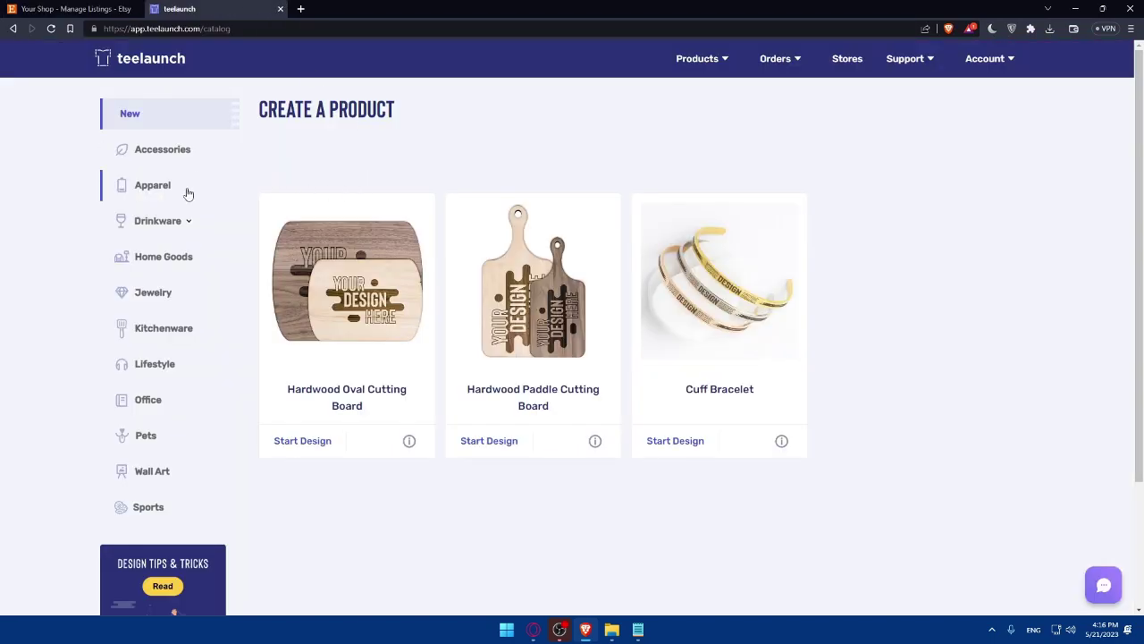
mouse_move(707, 59)
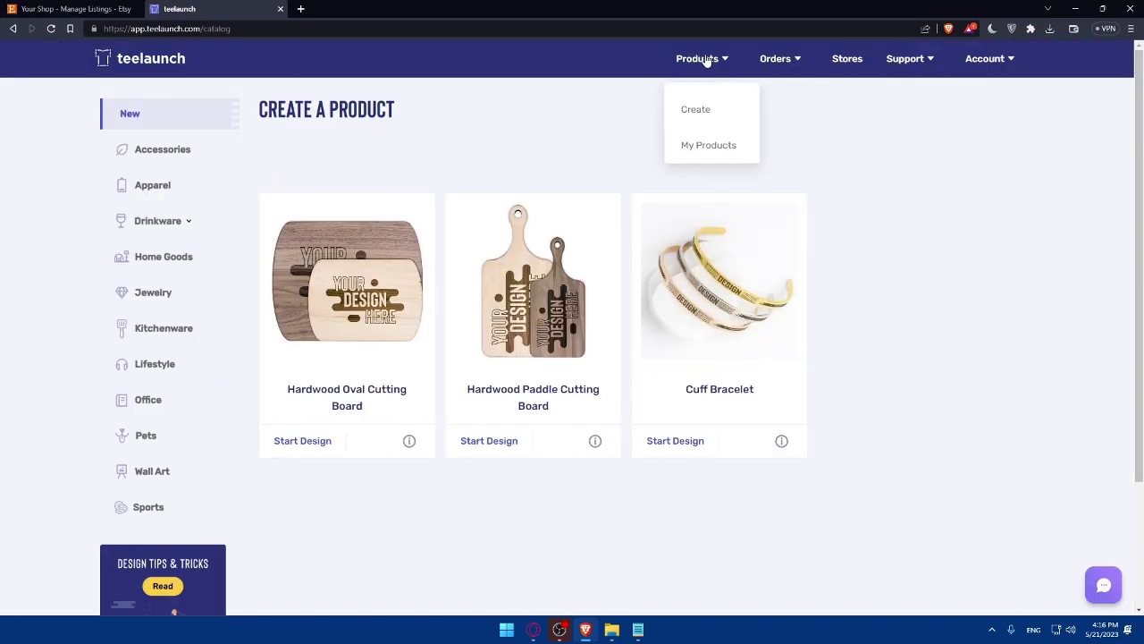
click(708, 144)
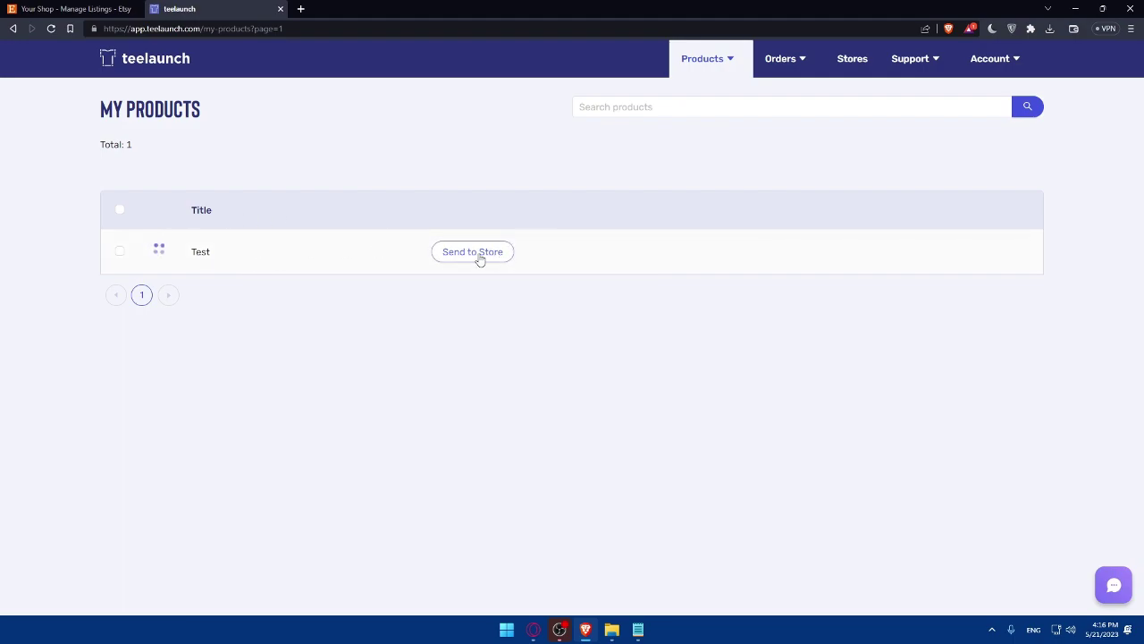
- Send the Test product to the Etsy store only, confirming the resend
click(479, 259)
click(424, 181)
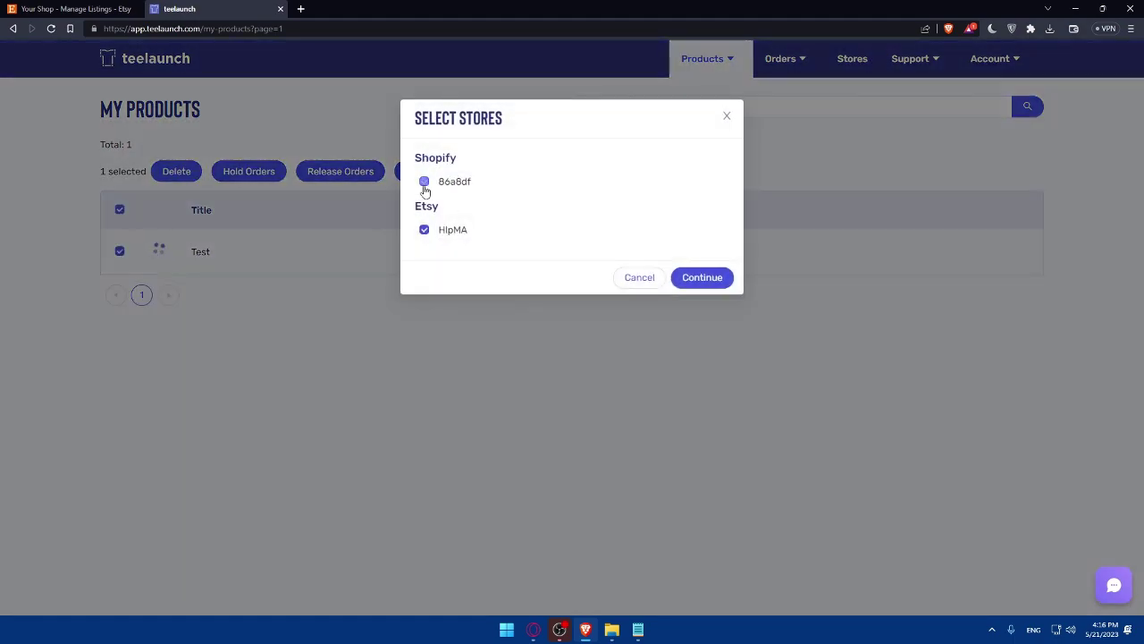
click(698, 278)
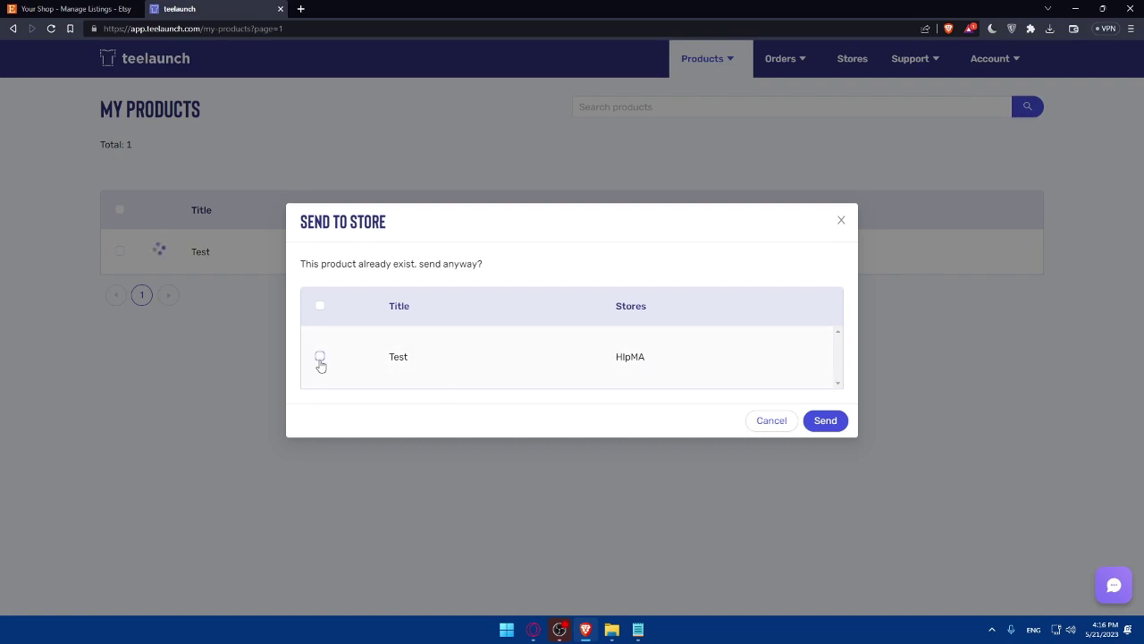
click(320, 357)
click(823, 420)
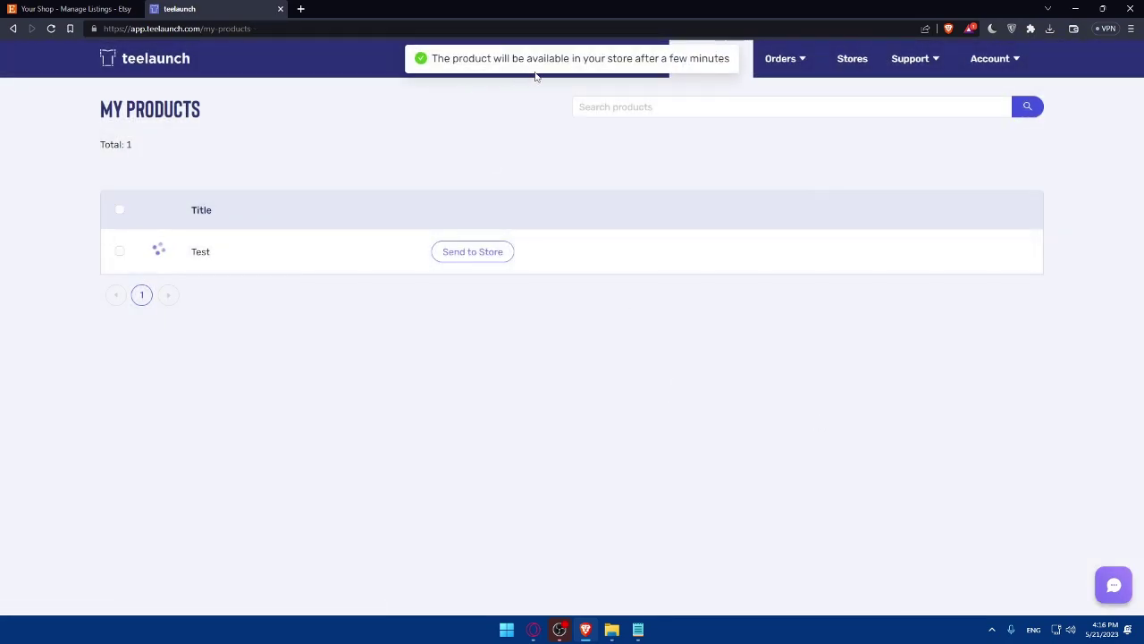
- Reload the Etsy listings to look for the Test product, then return to the dashboard
click(86, 8)
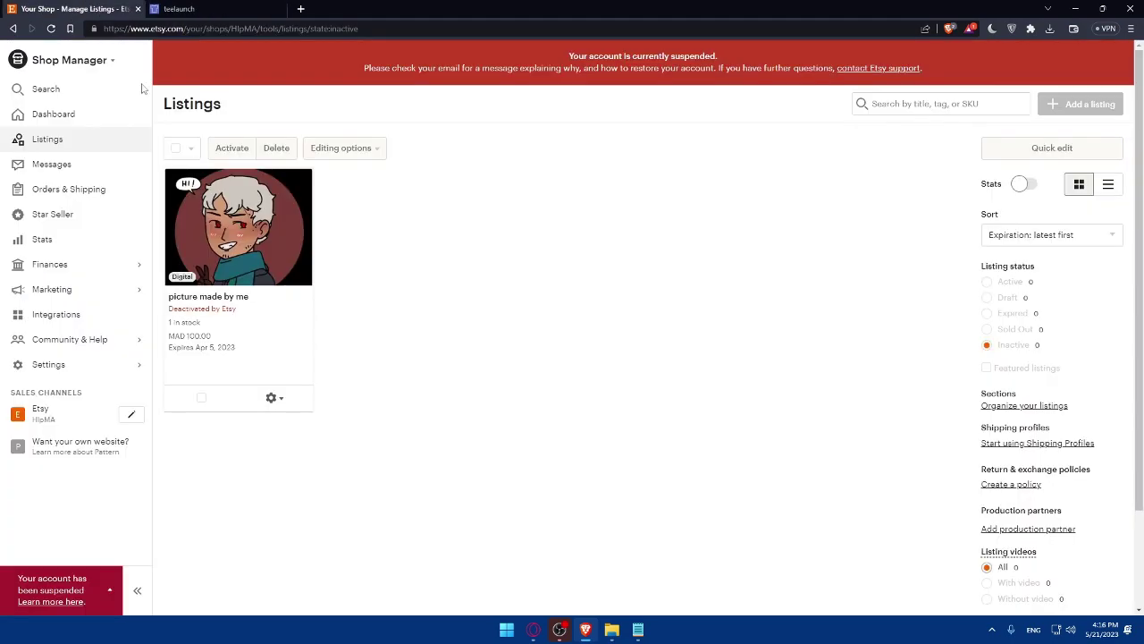
click(51, 28)
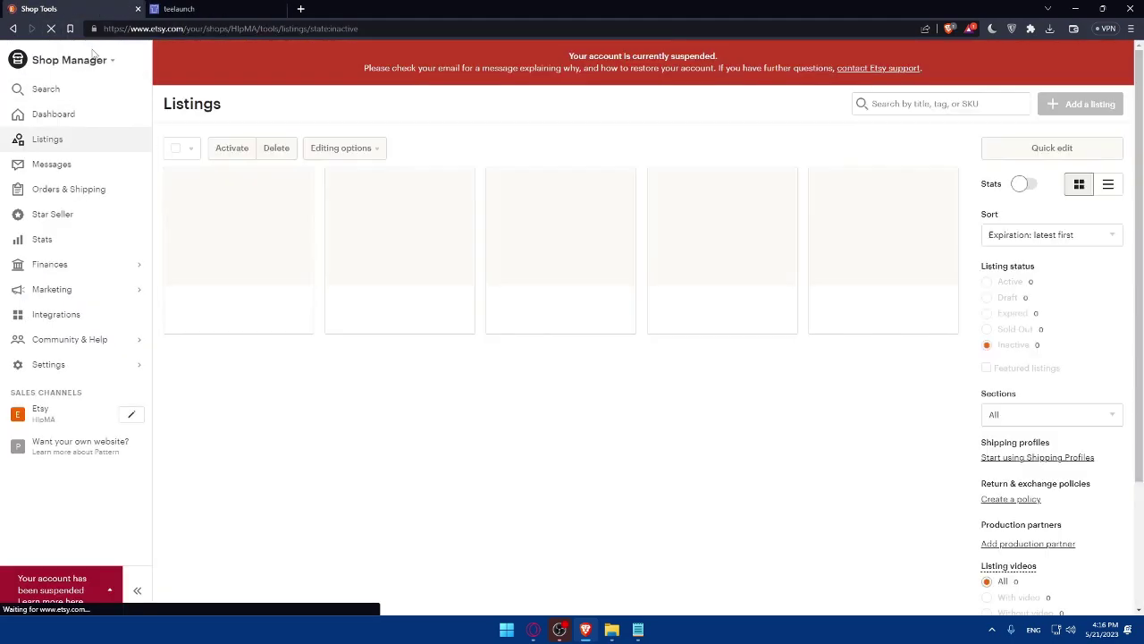
click(66, 113)
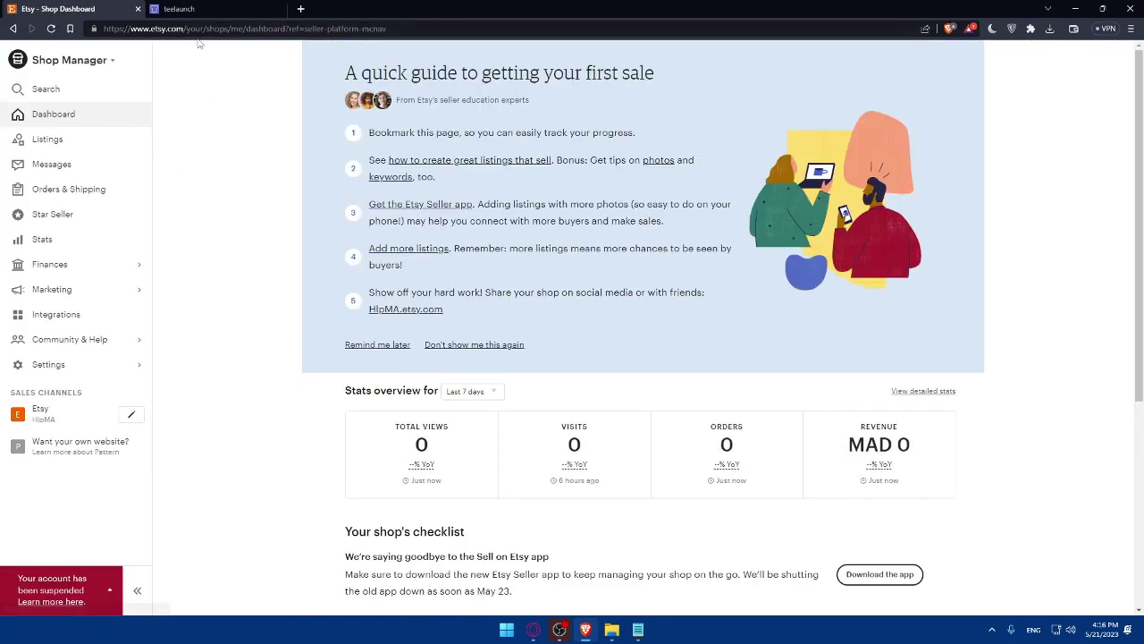
- Switch between the Etsy and teelaunch tabs, ending on teelaunch's product list
click(178, 9)
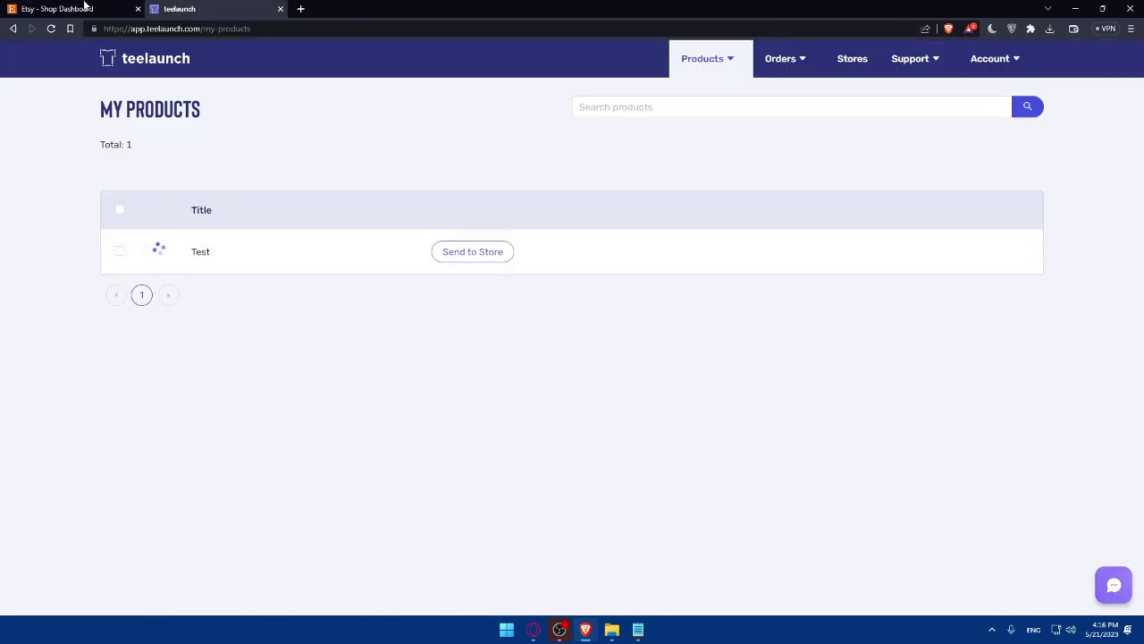
click(101, 10)
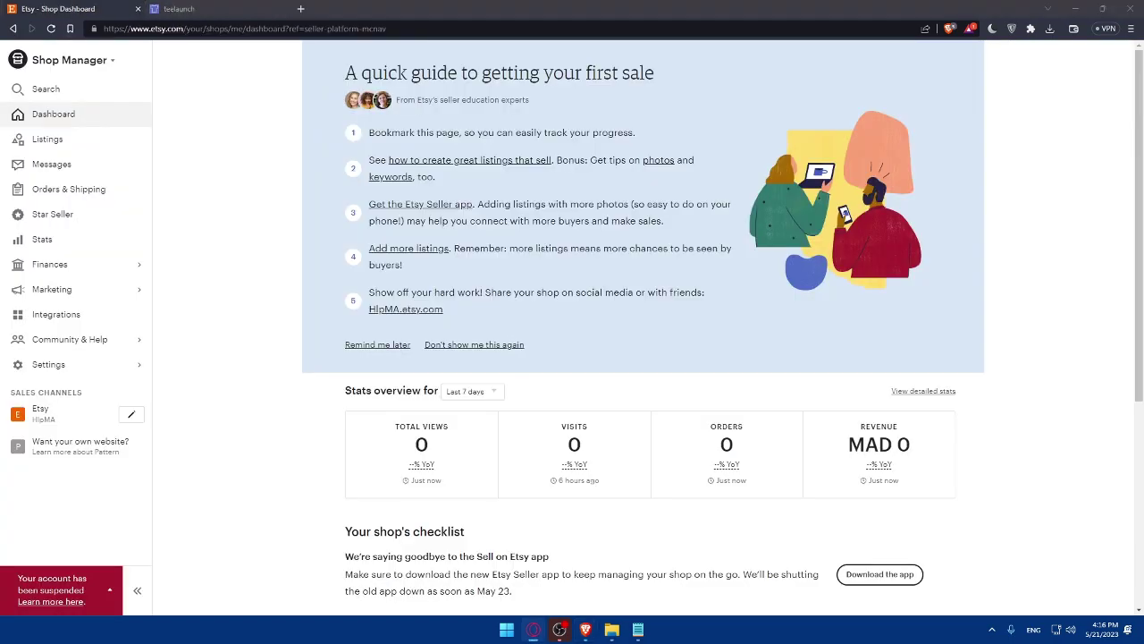
click(156, 15)
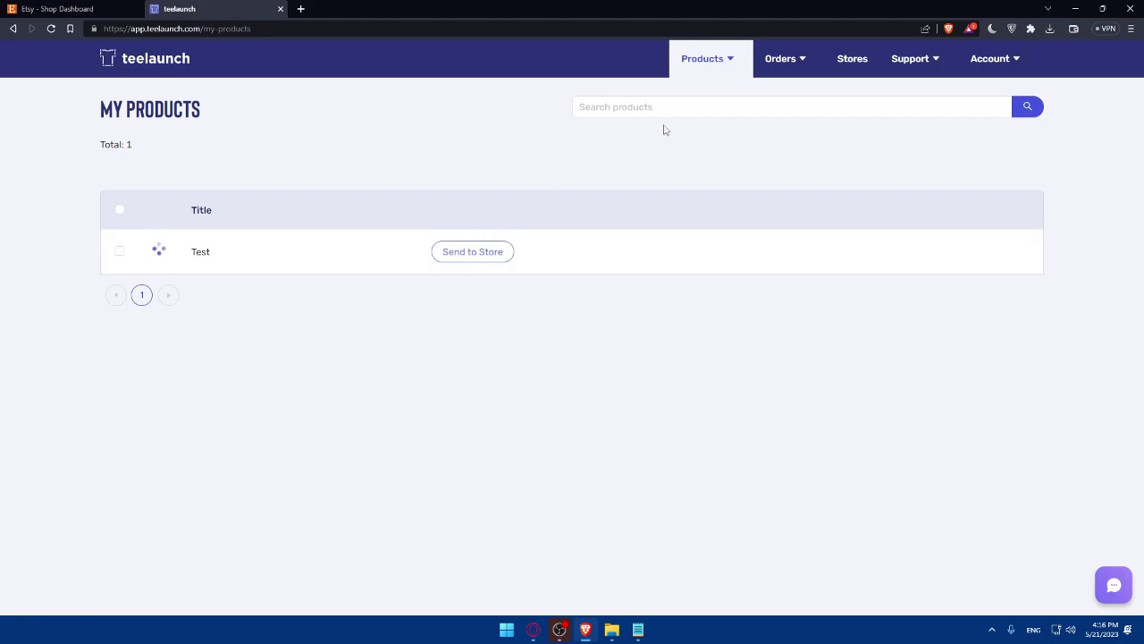
- Open teelaunch's My Products list, showing the Test product with its mug thumbnail, and check the Etsy tab
click(170, 54)
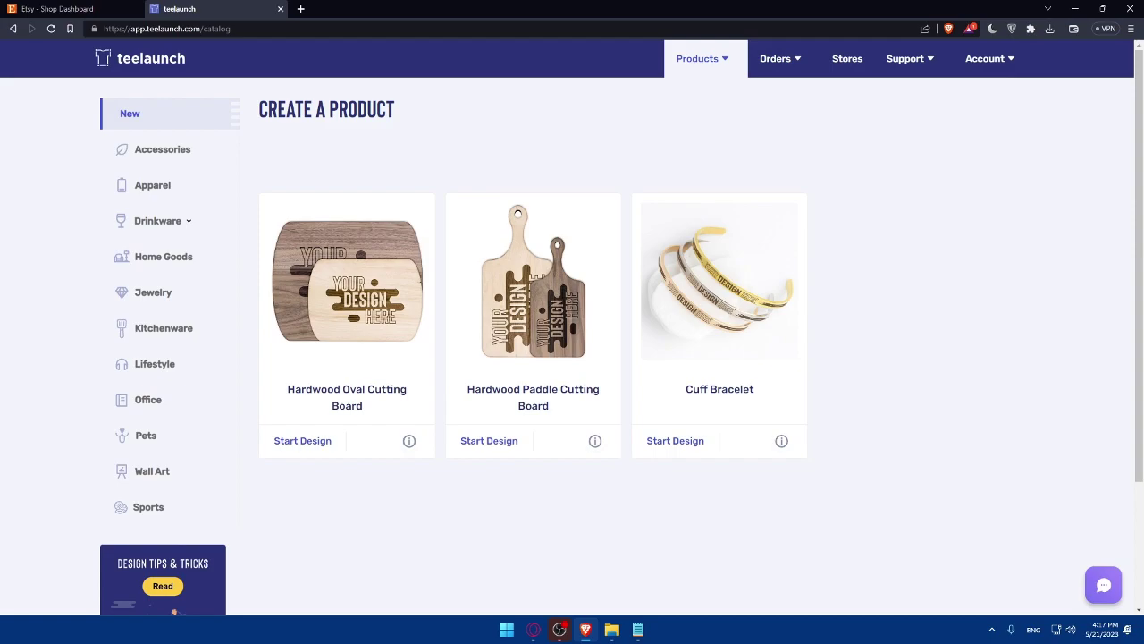
mouse_move(725, 58)
click(716, 147)
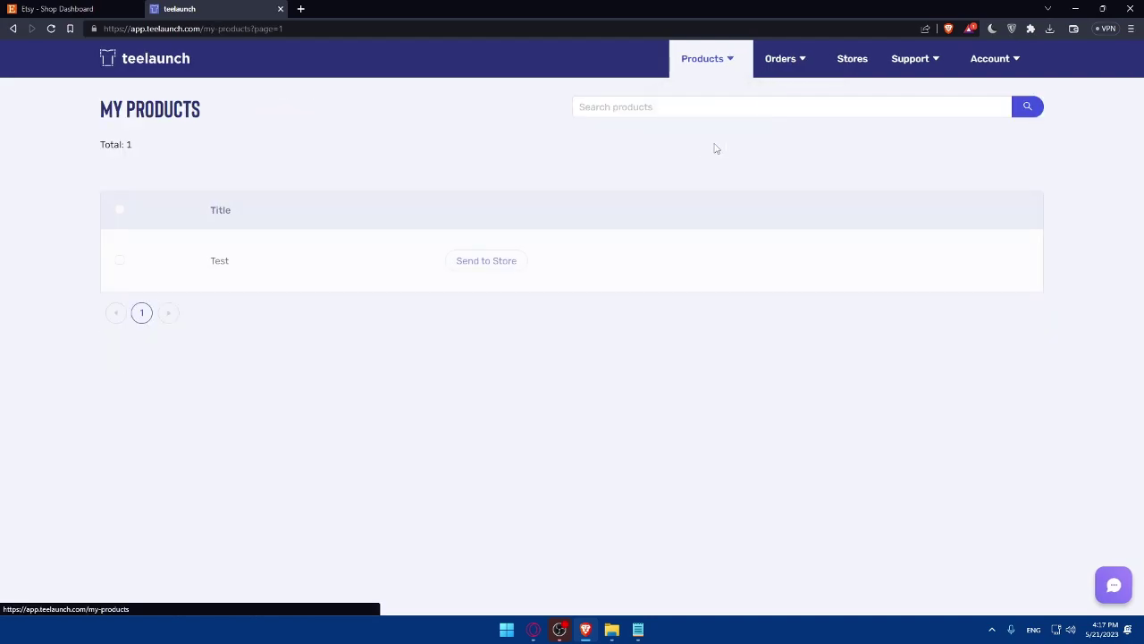
click(134, 11)
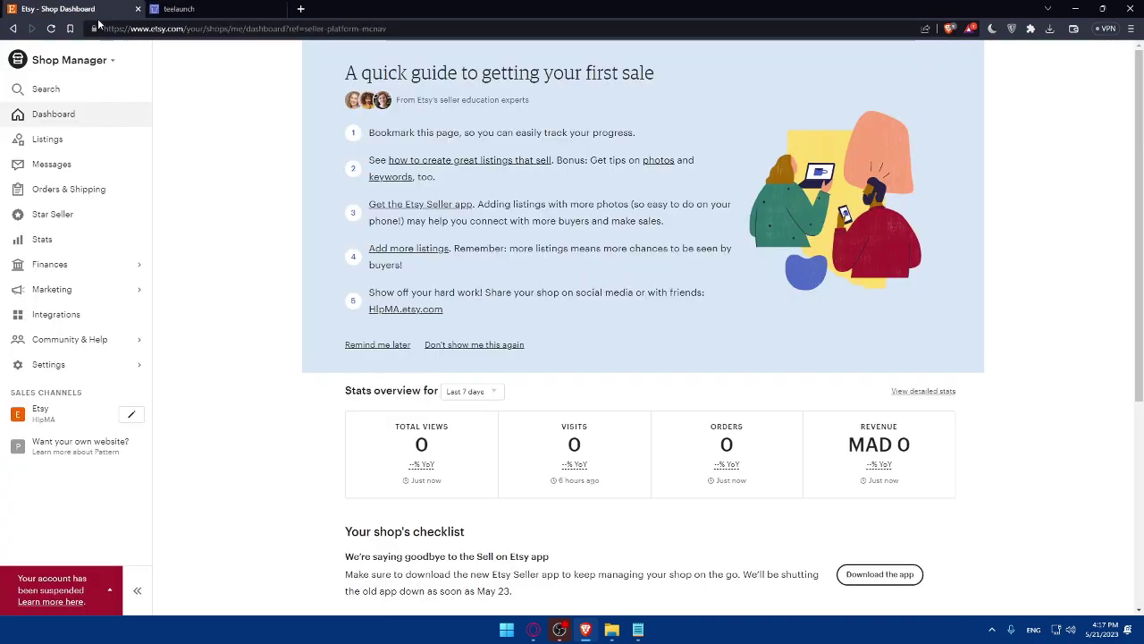
click(179, 9)
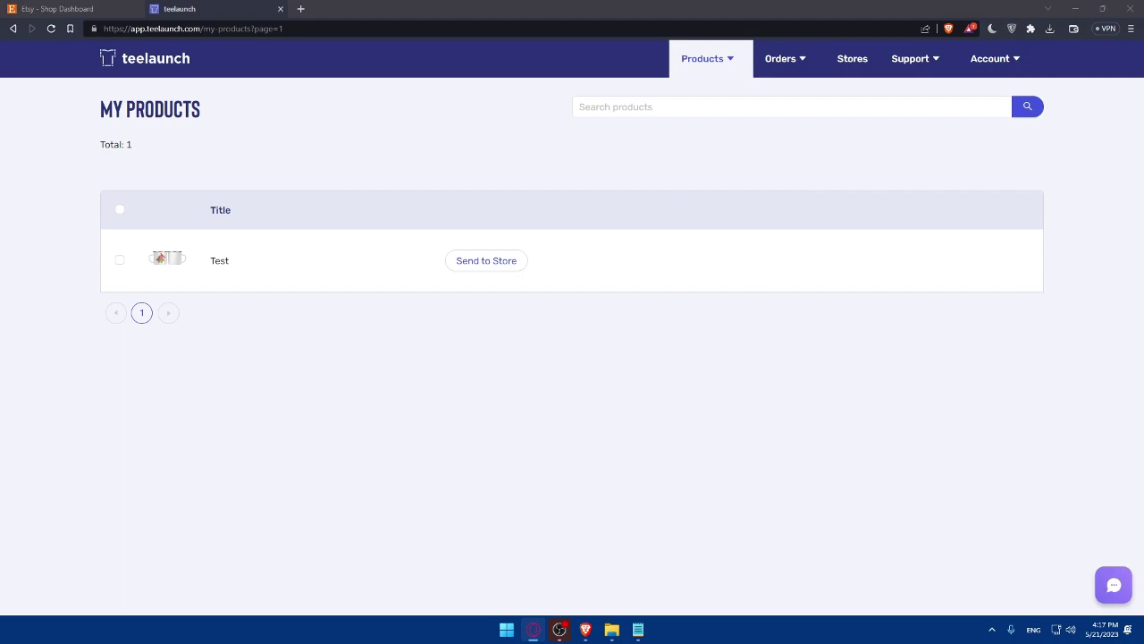
- Review the Etsy listings, which hold only one deactivated item, and return to the dashboard
click(57, 9)
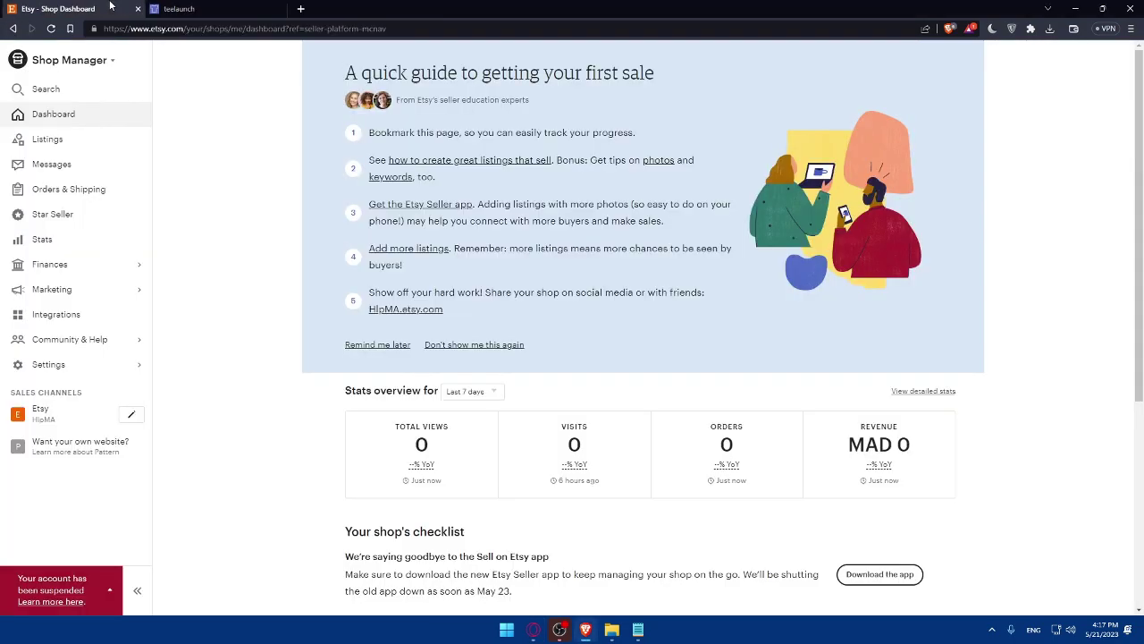
click(54, 140)
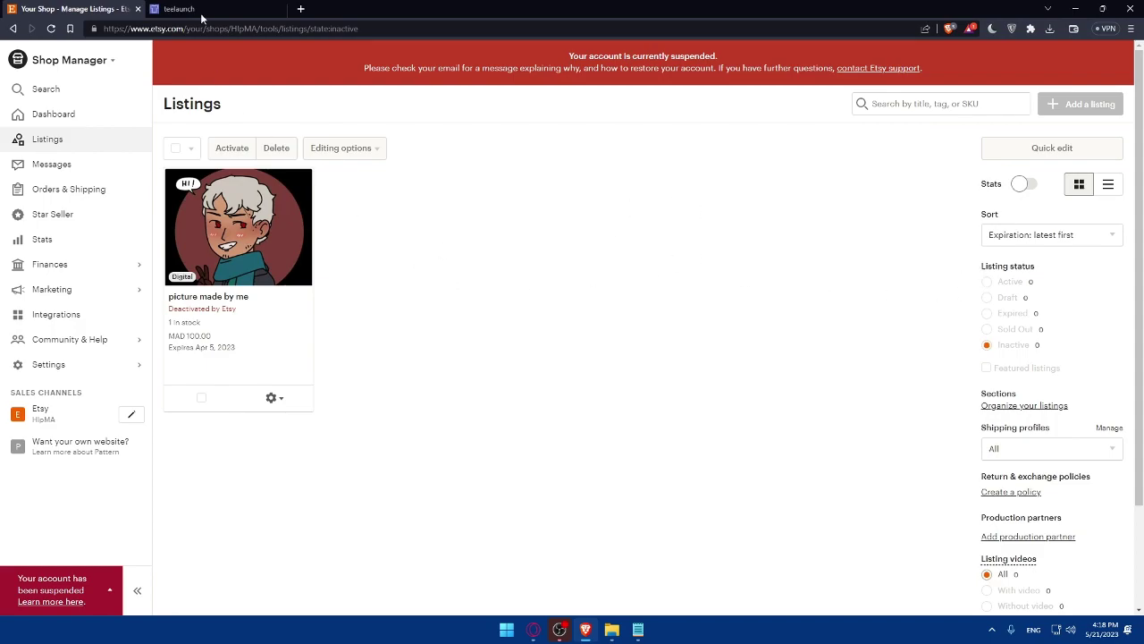
click(52, 113)
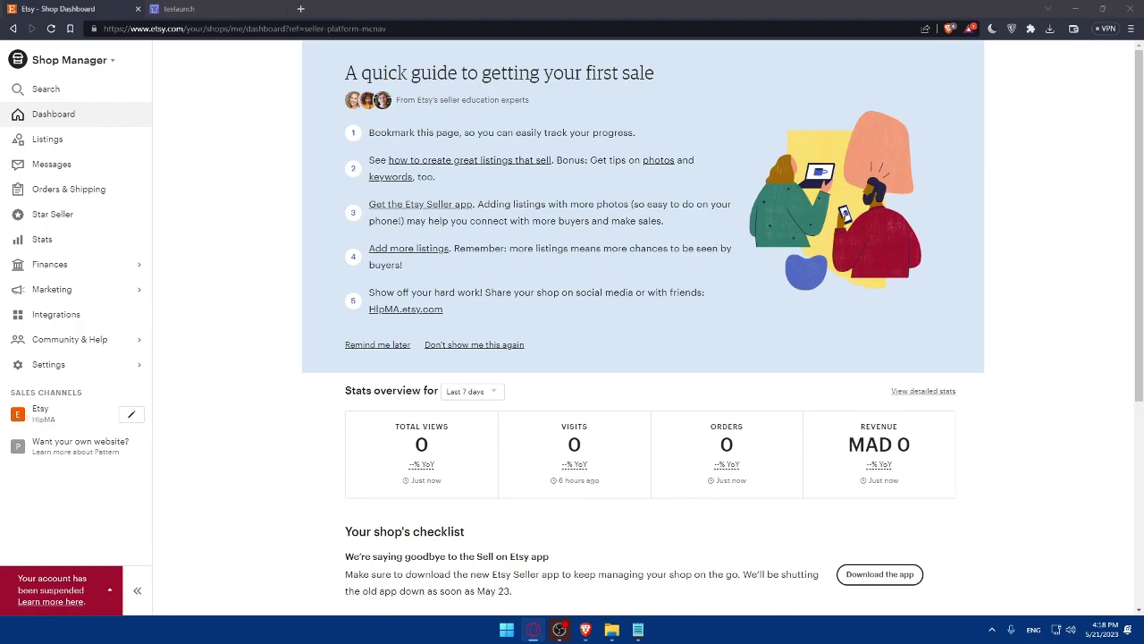
- Open teelaunch's Create a Product catalog, then go back to Etsy's Shop Manager dashboard
click(213, 8)
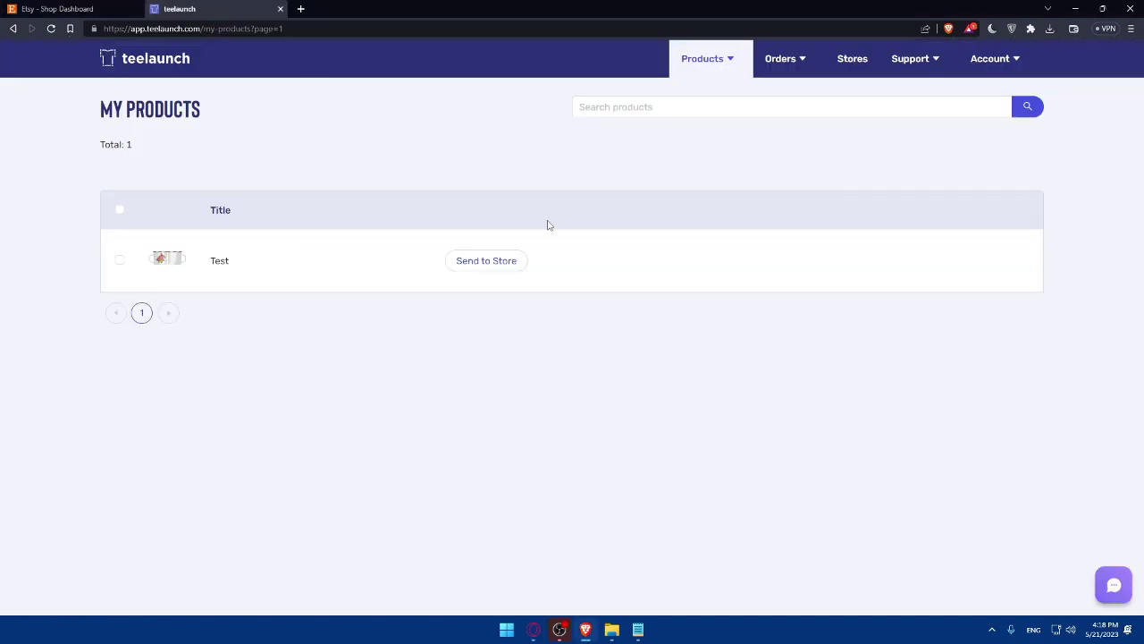
click(176, 70)
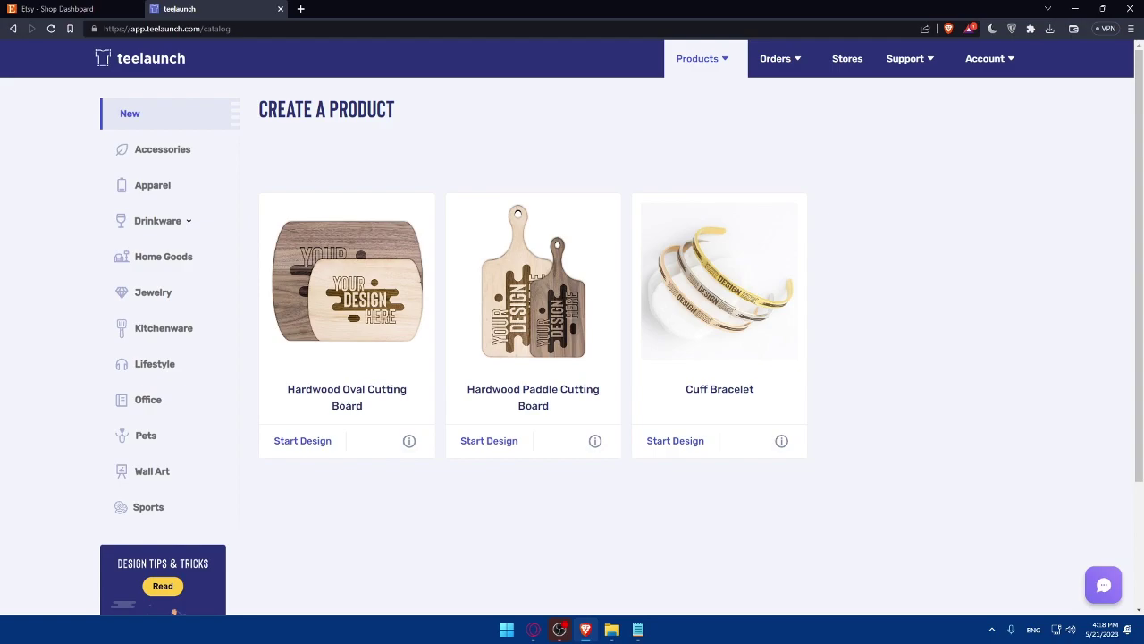
click(117, 8)
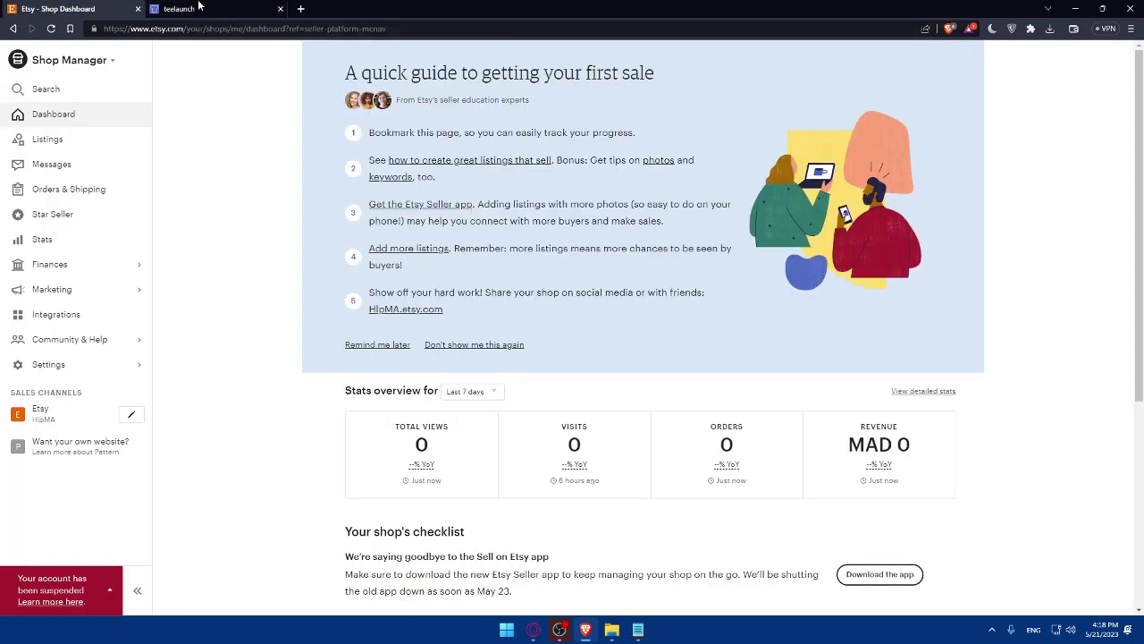
- Review the Etsy shop's Stats page, which shows zero visits
key(ctrl+Tab)
key(ctrl+Tab)
key(ctrl+Tab)
key(ctrl+Tab)
key(ctrl+Tab)
key(ctrl+Tab)
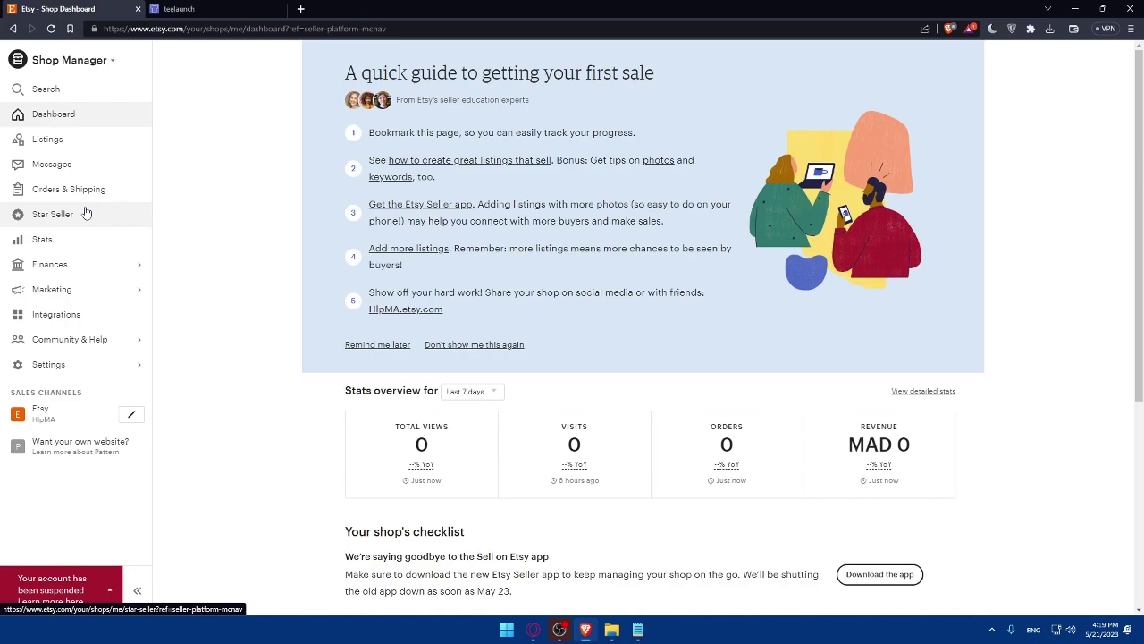
click(78, 243)
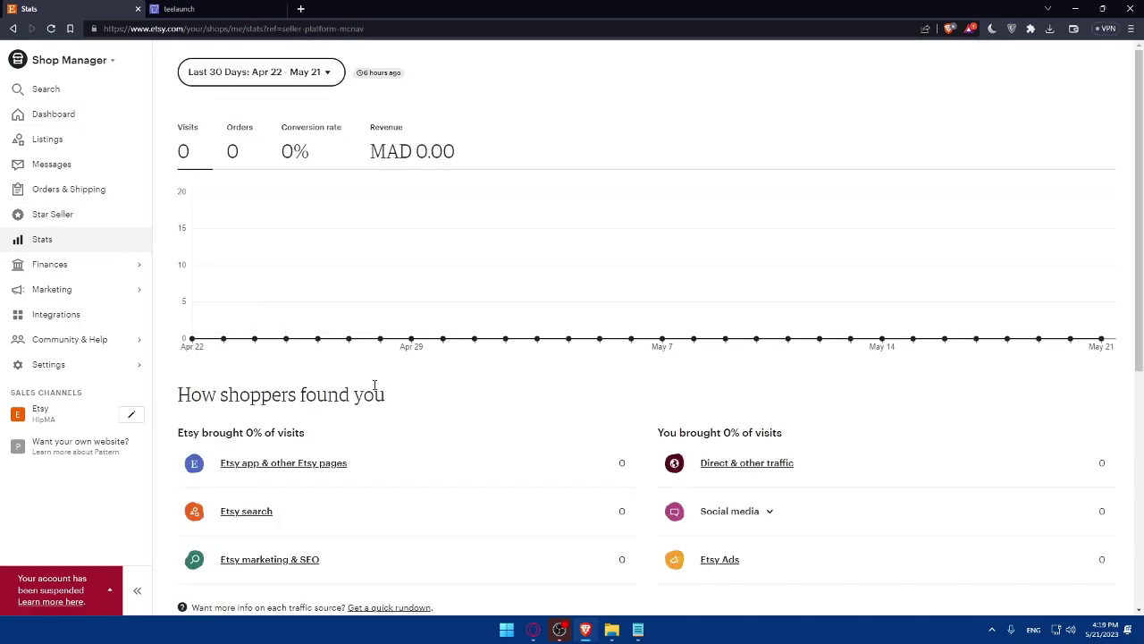
scroll(354, 384, down, 5)
scroll(354, 384, up, 3)
- Expand the Finances and Marketing menus and open the Integrations page of third-party tools
click(103, 265)
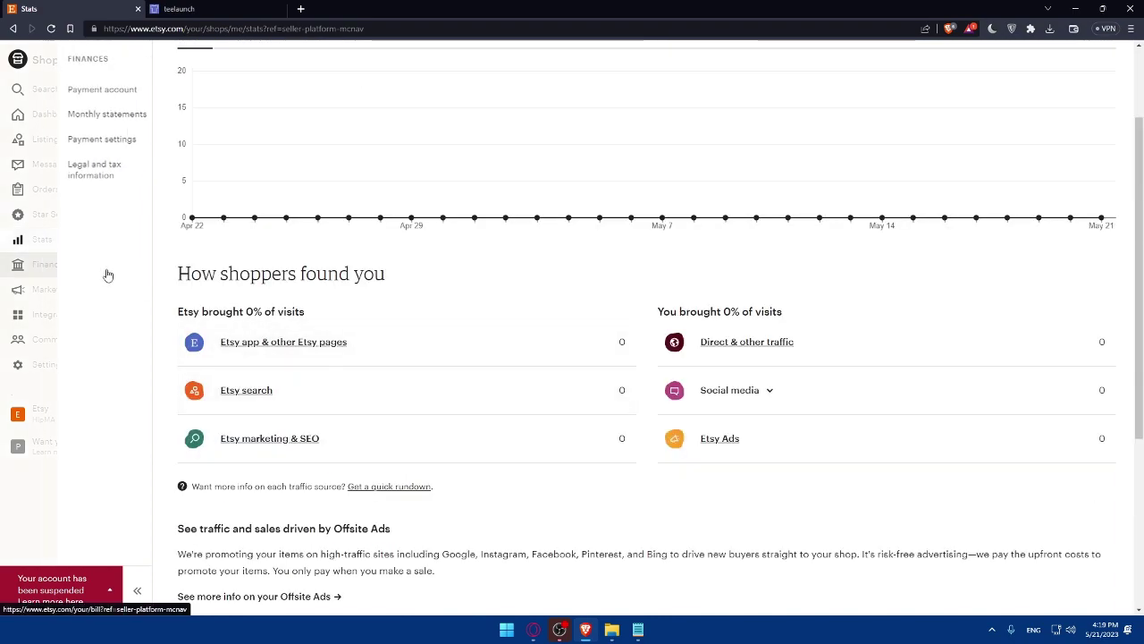
mouse_move(17, 240)
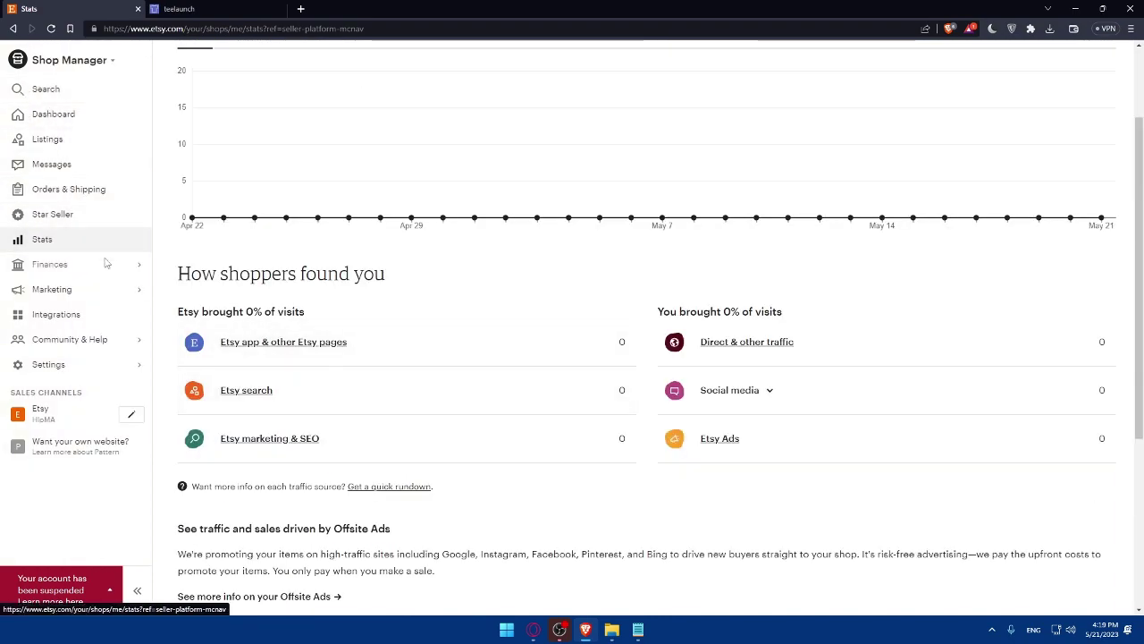
click(103, 290)
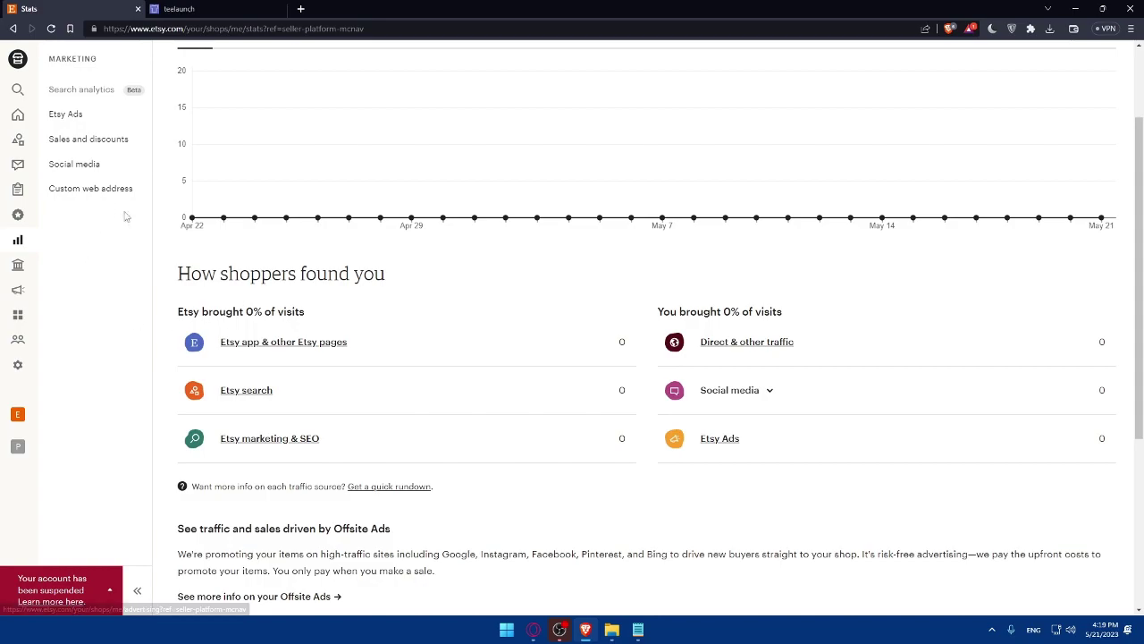
mouse_move(47, 170)
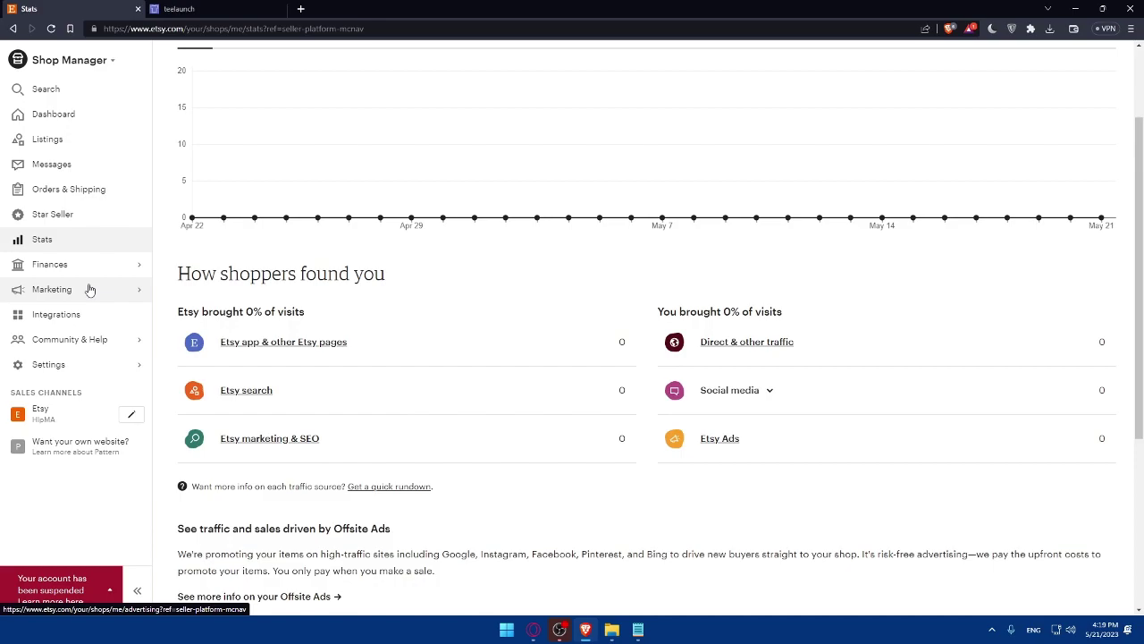
click(84, 315)
scroll(465, 343, down, 1)
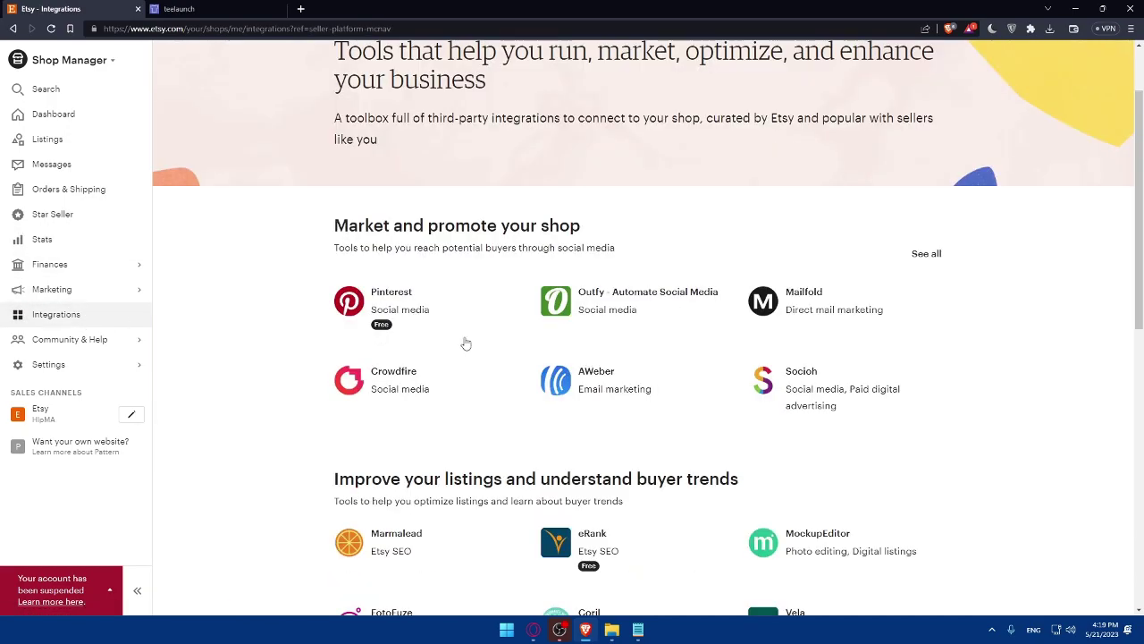
scroll(514, 251, down, 3)
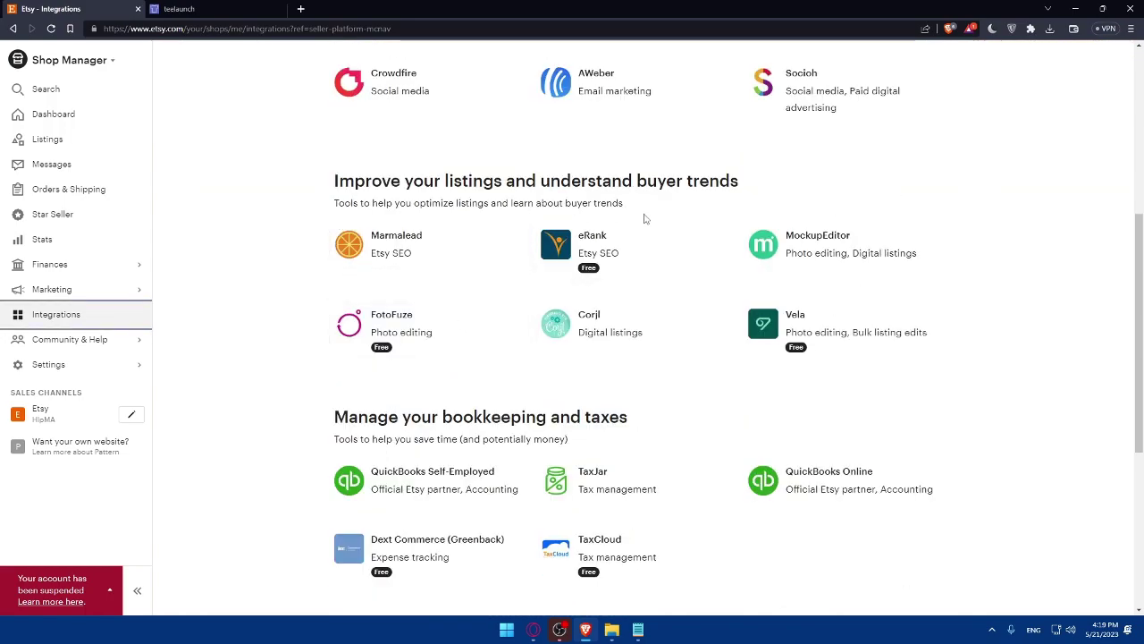
scroll(643, 218, down, 1)
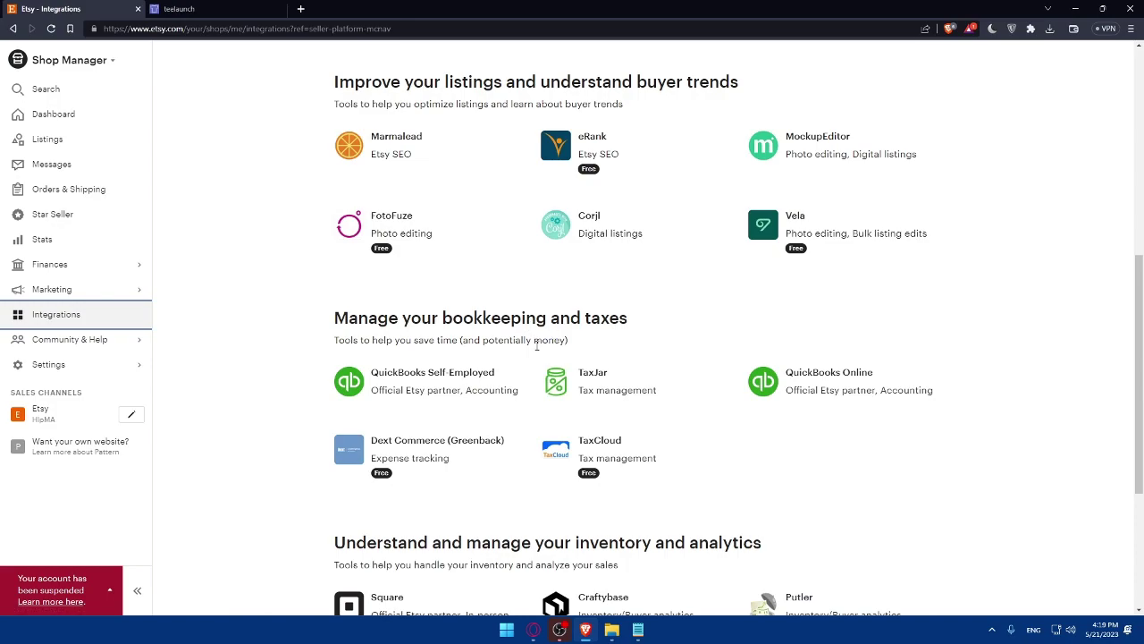
scroll(536, 347, down, 2)
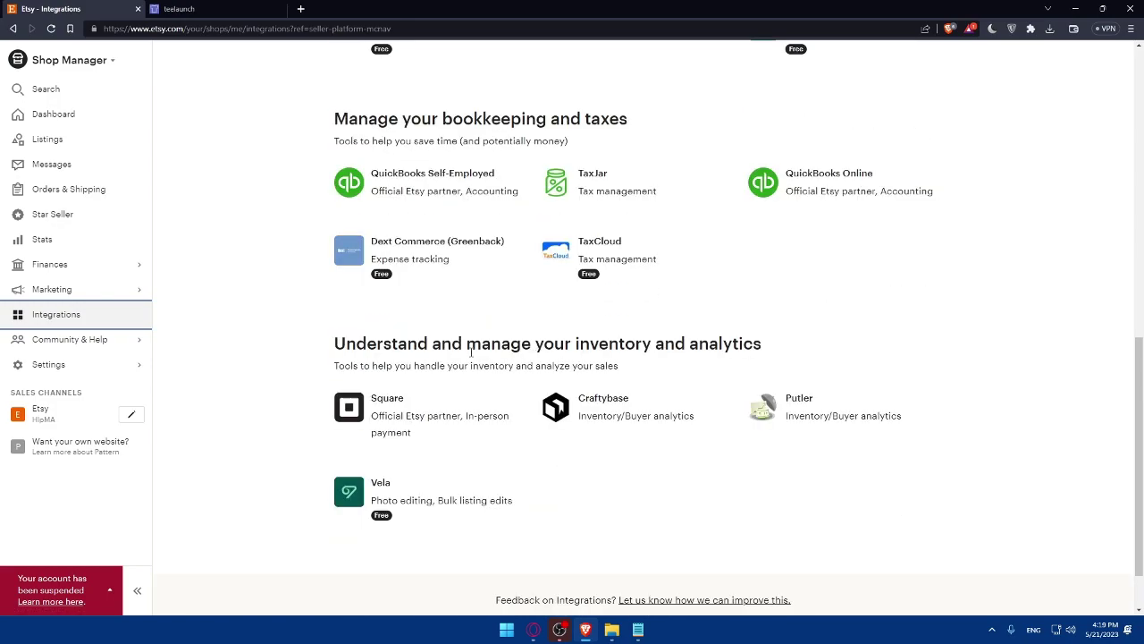